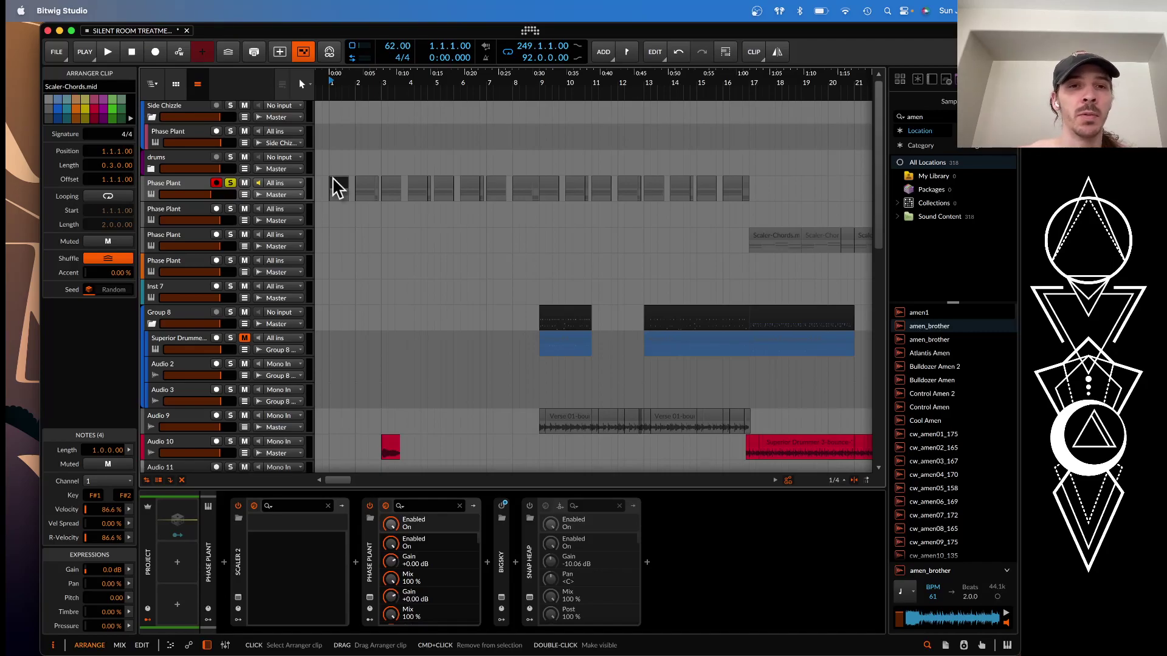
Play the soloed Phase Plant chord track from the start of the arrangement and stop after about three bars.
{"action": "key", "text": "space"}
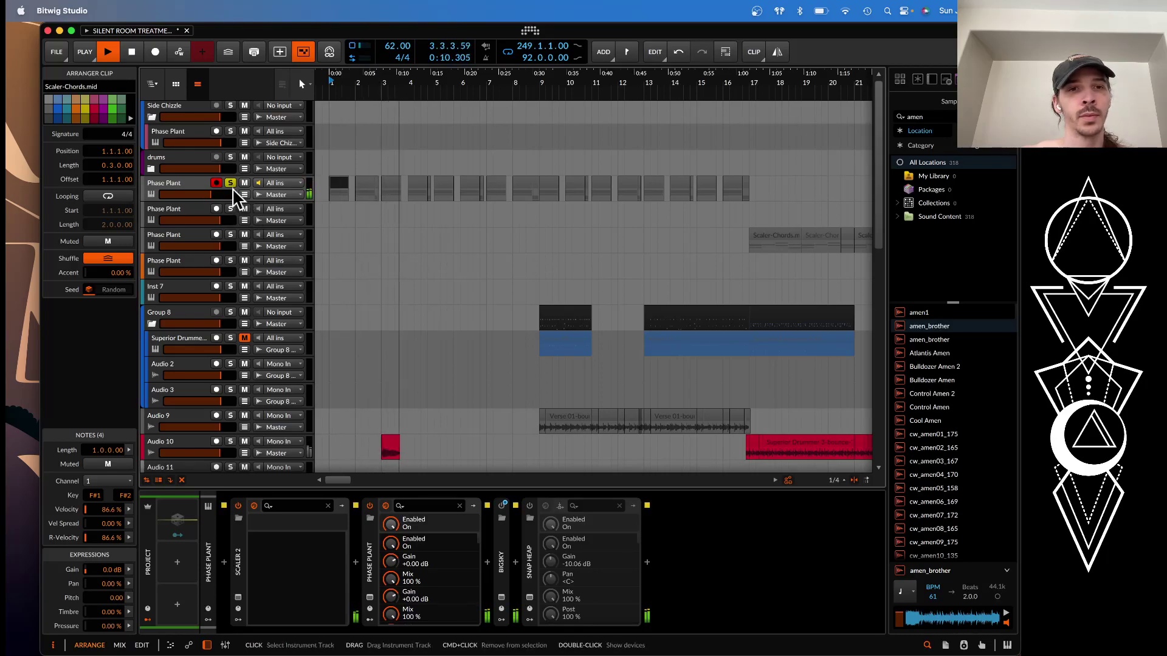
{"action": "key", "text": "space"}
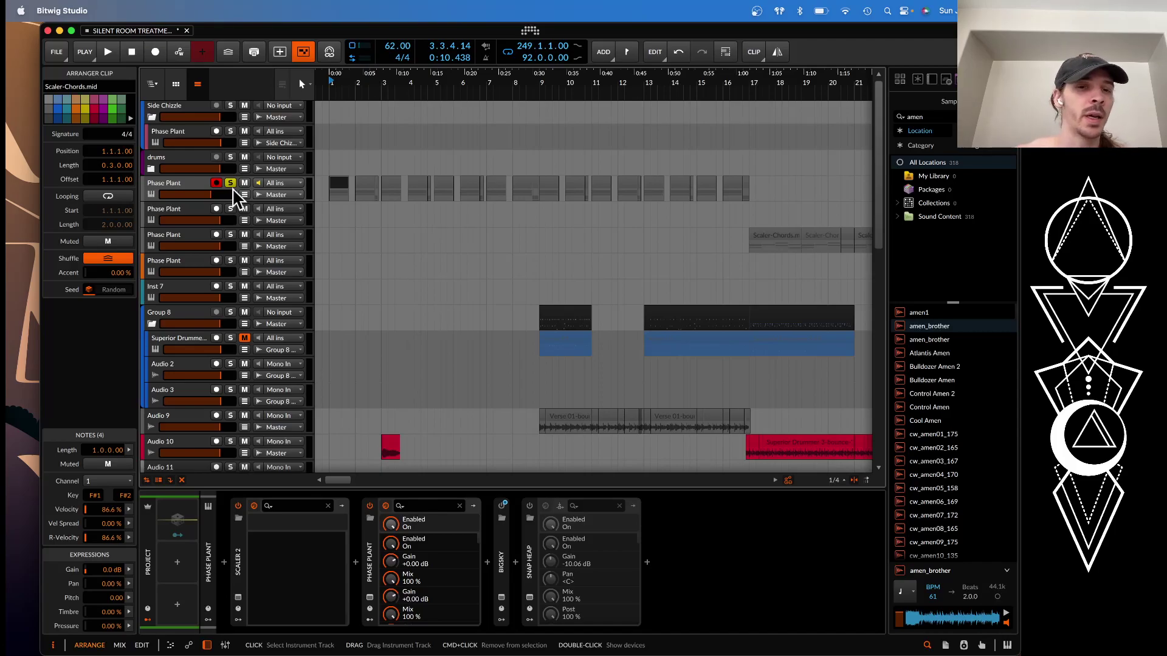
Open the Phase Plant synth on the chord track and disable effect lanes 1 and 2.
{"action": "left_click", "coordinate": [370, 598]}
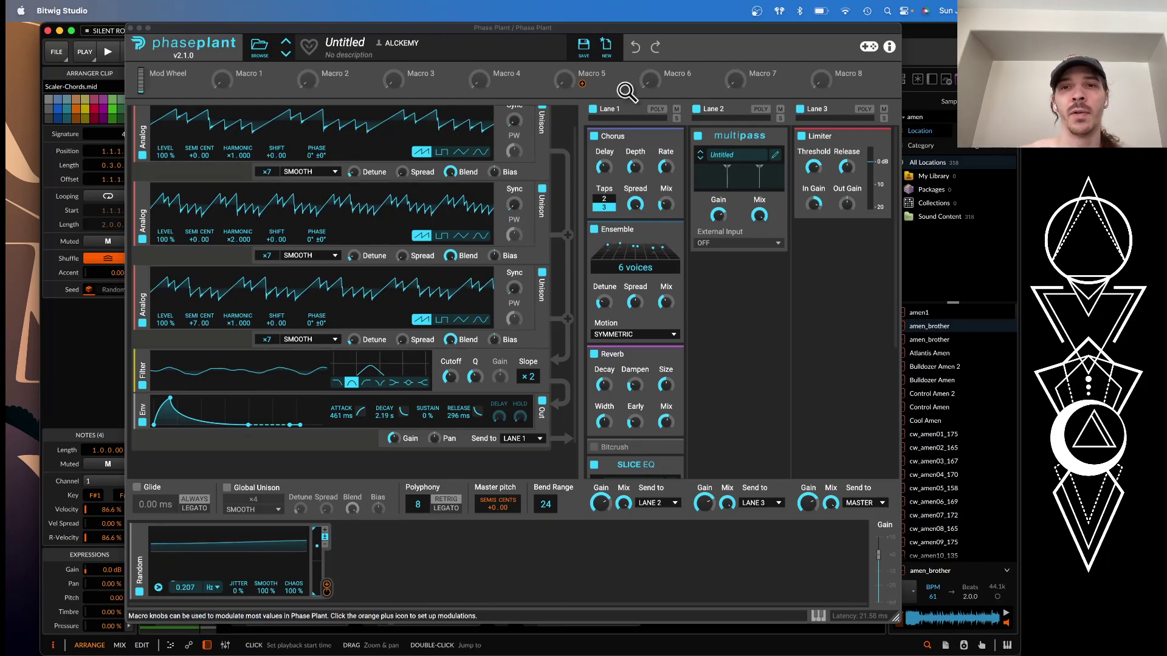
{"action": "left_click", "coordinate": [593, 110]}
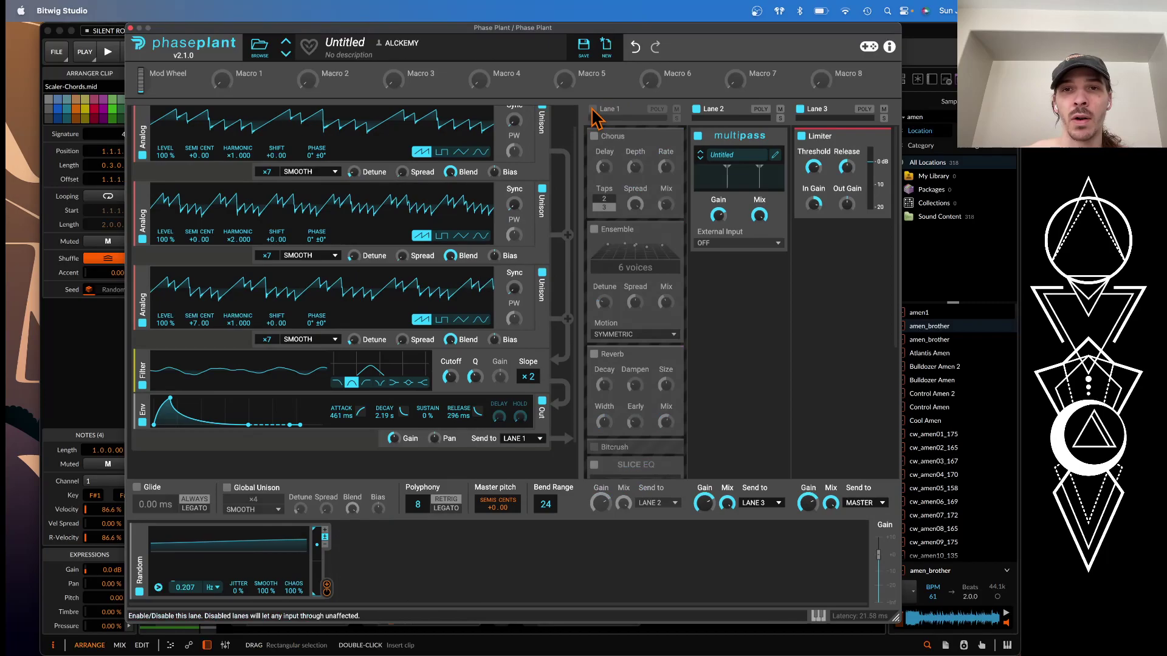
{"action": "left_click", "coordinate": [697, 109]}
Disable the Random modulator, the second and third Analog oscillators, and the filter, leaving only the first oscillator and envelope active.
{"action": "scroll", "coordinate": [277, 286], "scroll_direction": "up", "scroll_amount": 2}
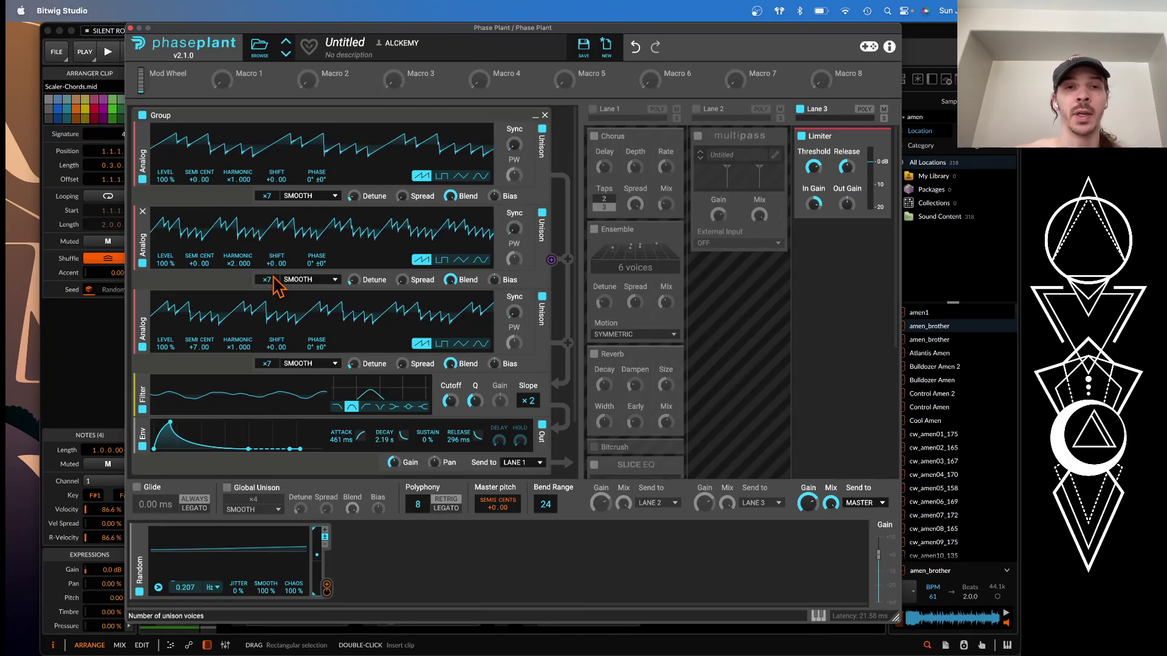
{"action": "left_click", "coordinate": [139, 591]}
{"action": "left_click", "coordinate": [143, 263]}
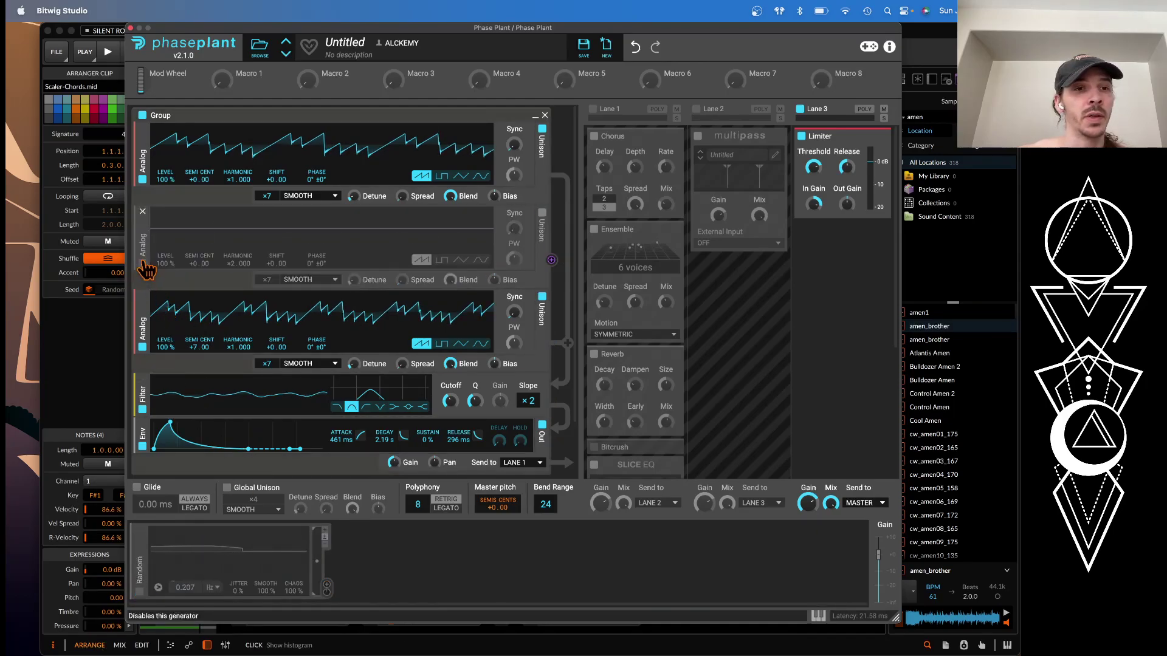
{"action": "left_click", "coordinate": [142, 347]}
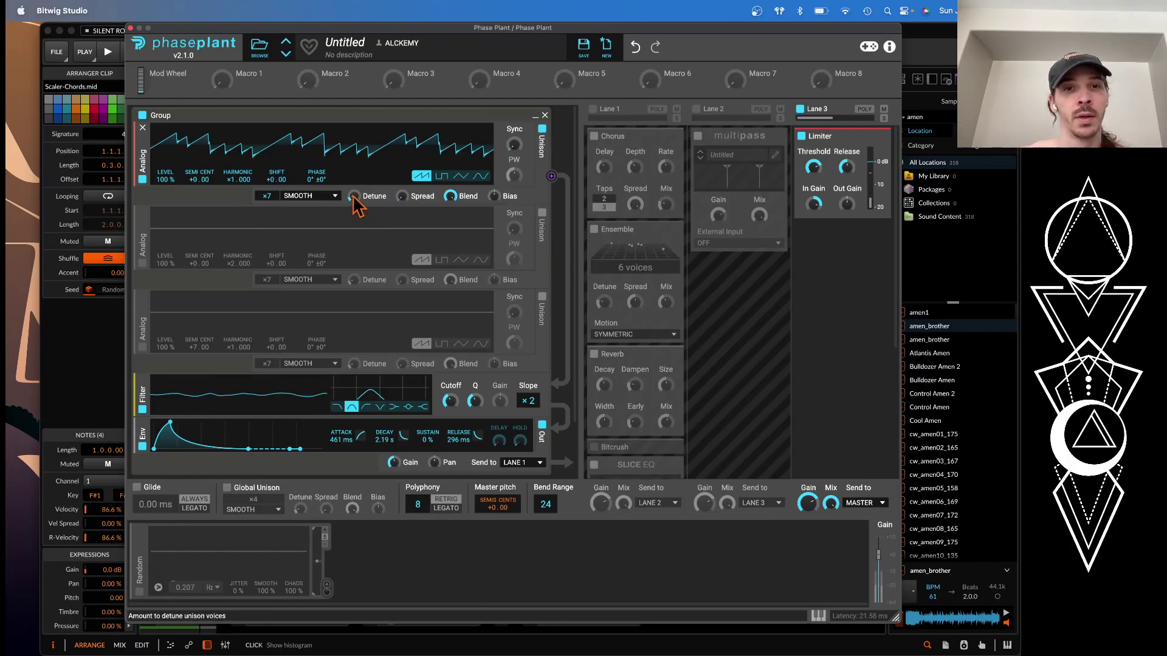
{"action": "left_click", "coordinate": [142, 409]}
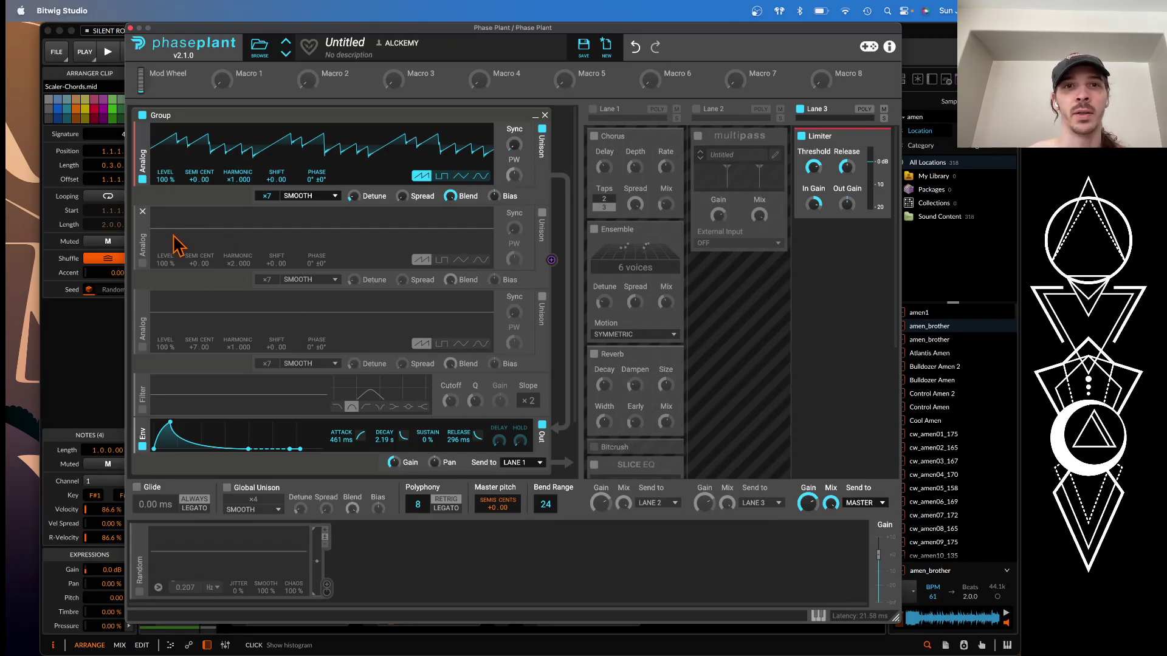
Re-enable the second Analog oscillator, the third Analog oscillator and the filter, one after another.
{"action": "left_click", "coordinate": [143, 264]}
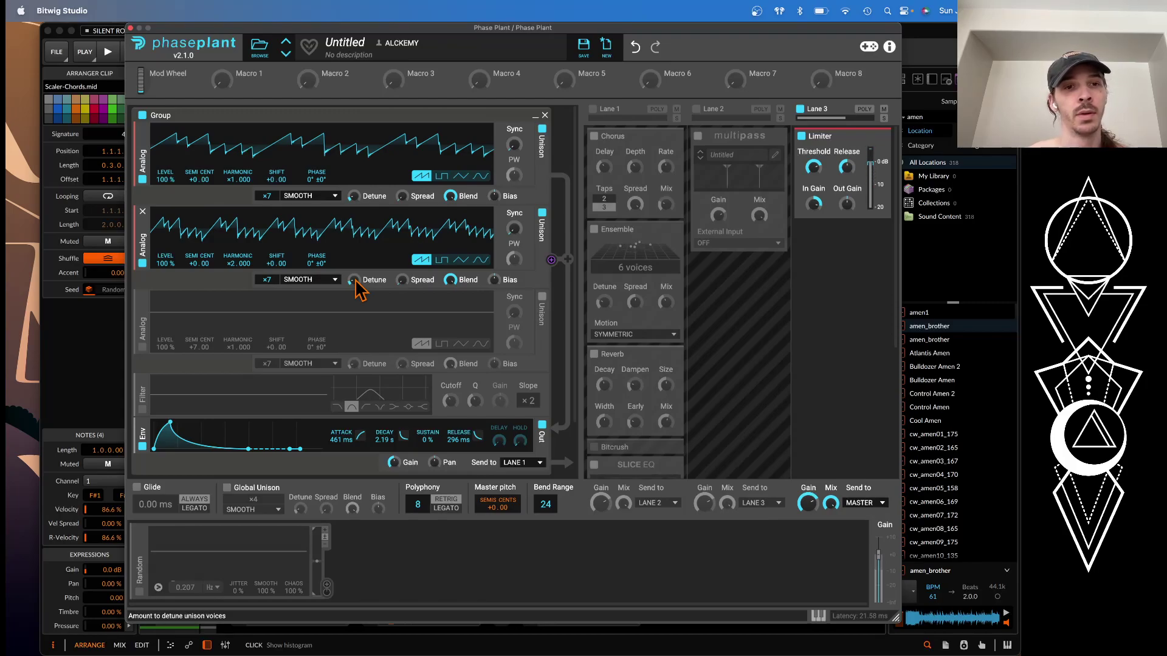
{"action": "left_click", "coordinate": [142, 348]}
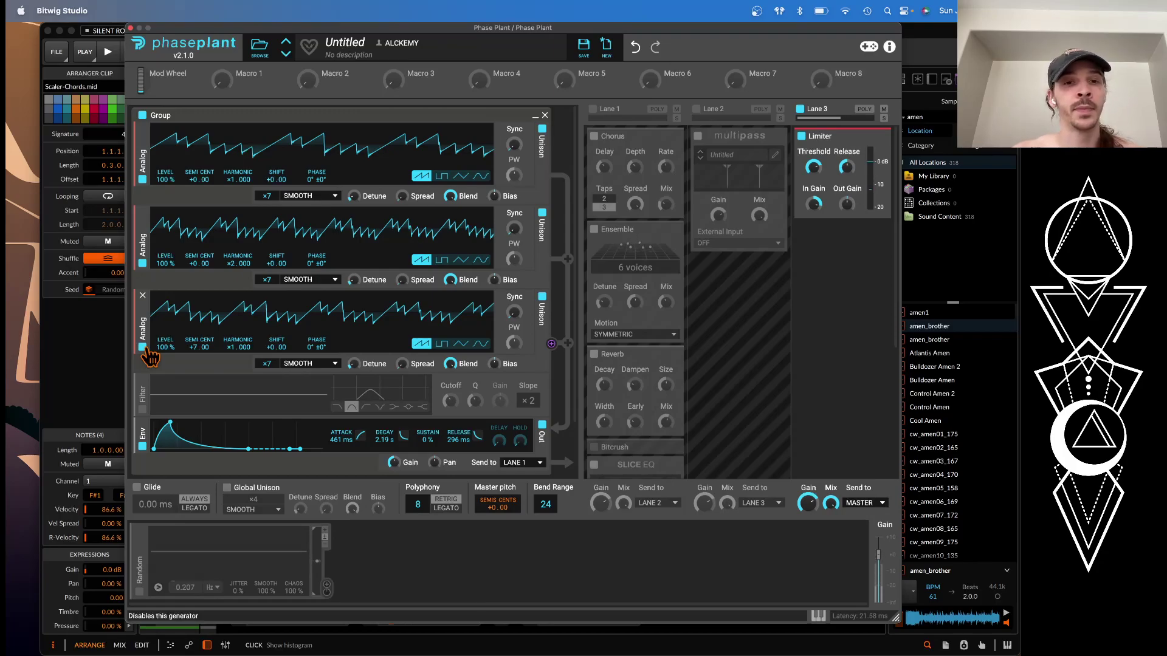
{"action": "scroll", "coordinate": [150, 358], "scroll_direction": "down", "scroll_amount": 1}
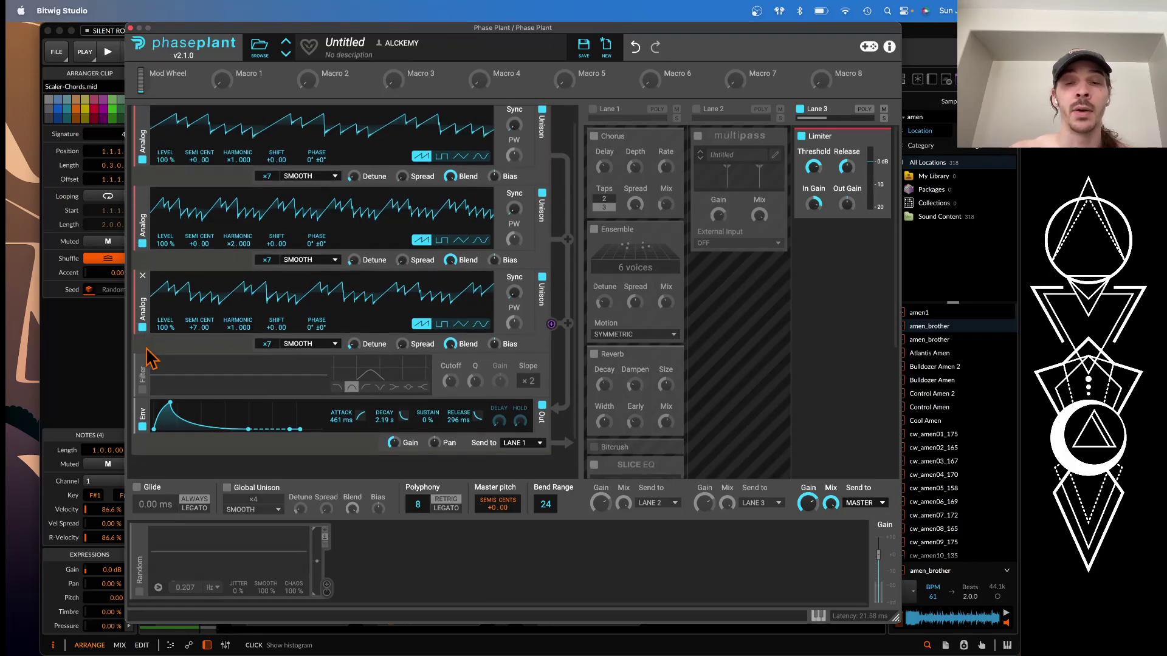
{"action": "left_click", "coordinate": [144, 392]}
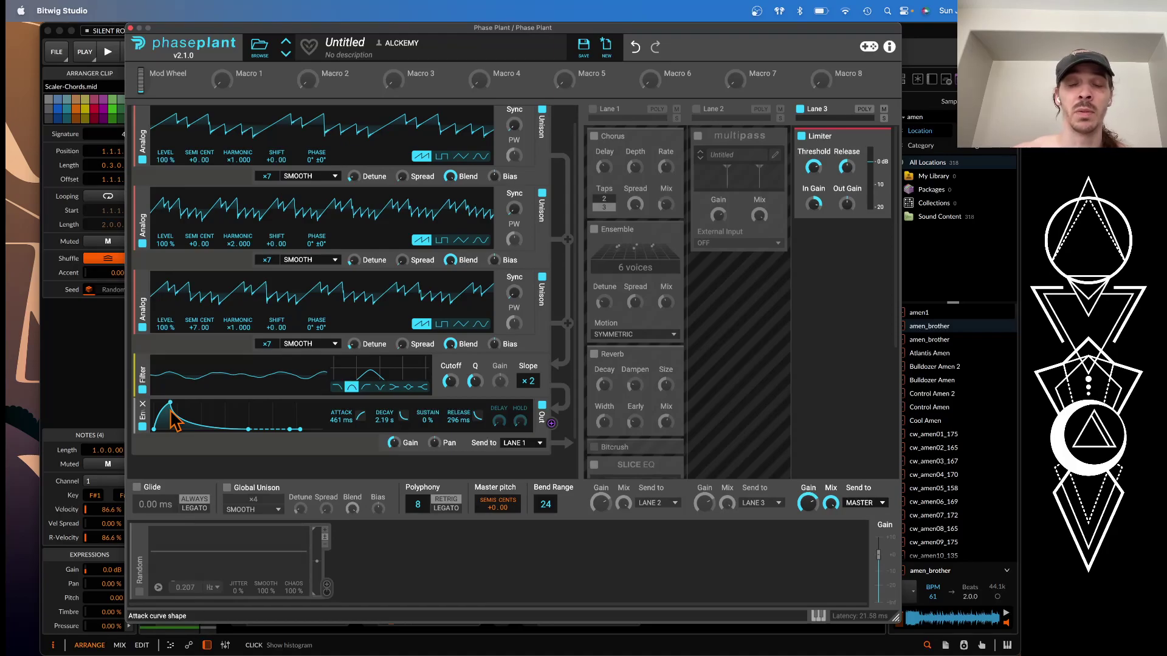
Re-enable the Random modulator.
{"action": "scroll", "coordinate": [172, 420], "scroll_direction": "down", "scroll_amount": 3}
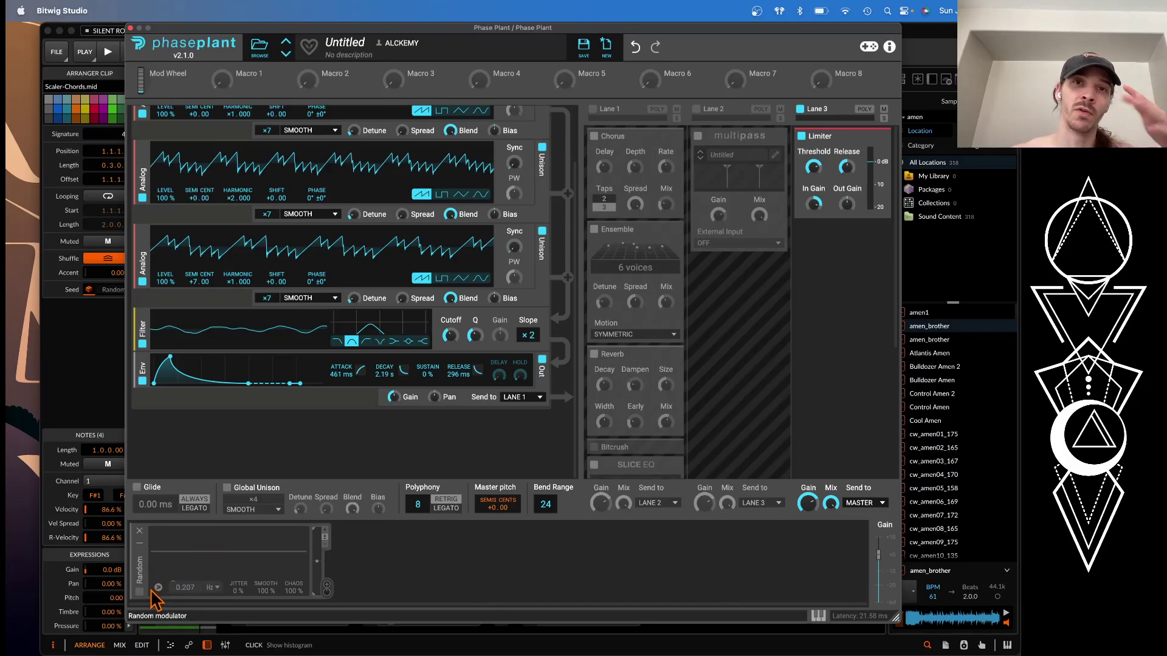
{"action": "left_click", "coordinate": [140, 592]}
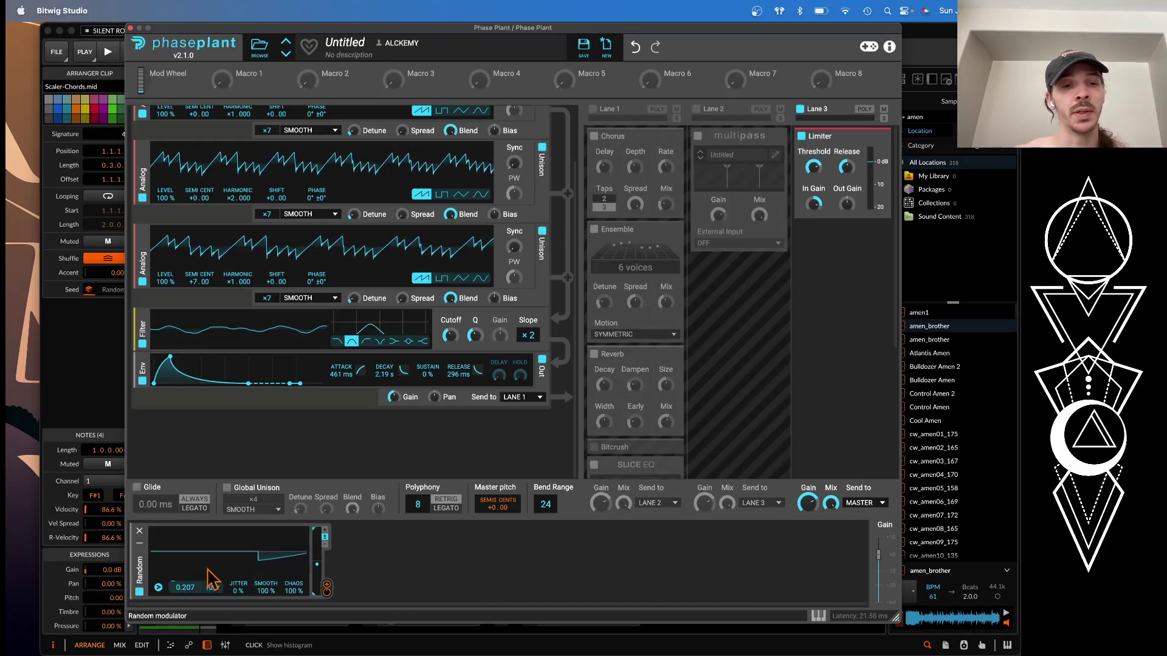
{"action": "left_click_drag", "start_coordinate": [326, 588], "coordinate": [499, 521]}
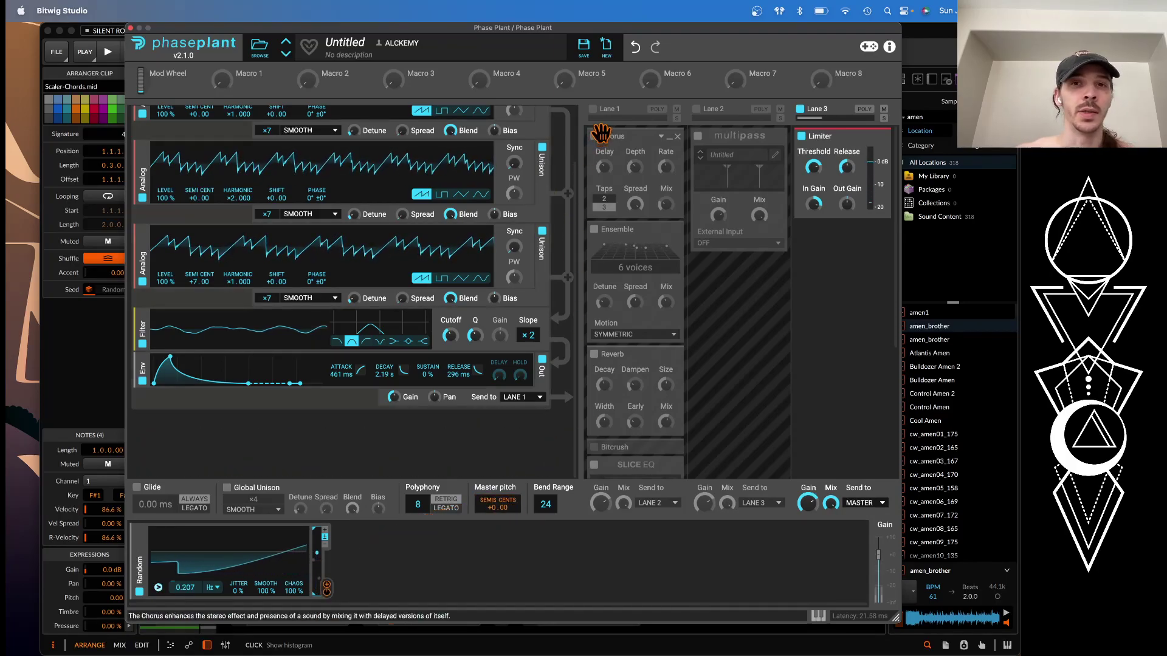
Enable Lane 1 and disable its Ensemble, Reverb and Slice EQ effects so that only the Chorus is active.
{"action": "left_click", "coordinate": [593, 109]}
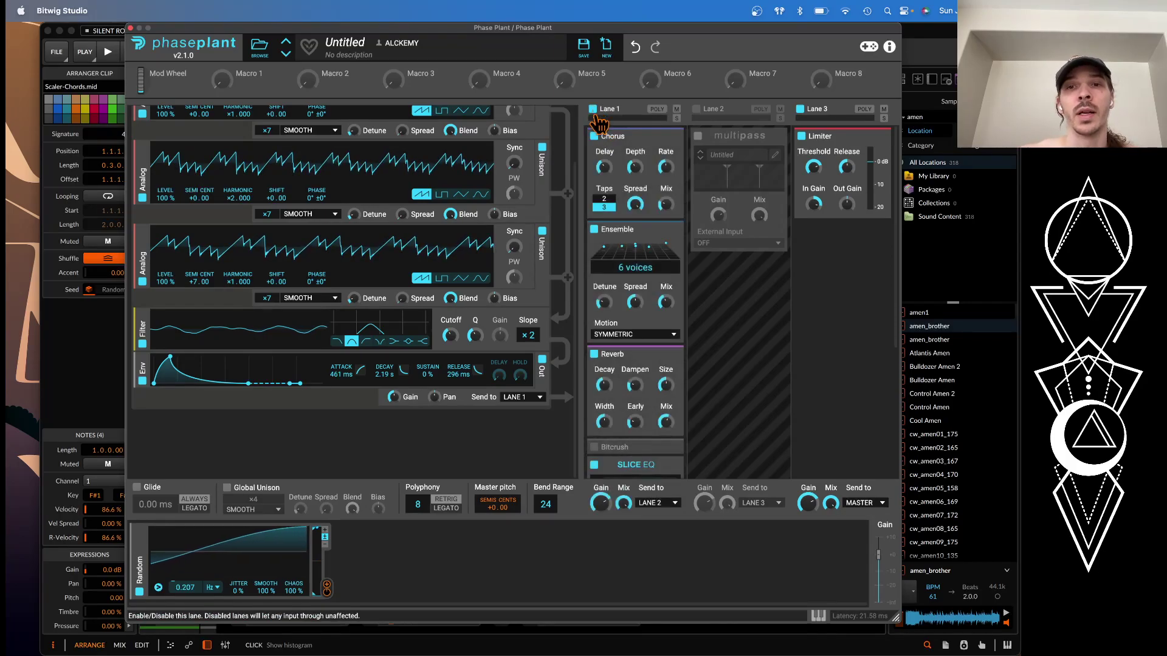
{"action": "left_click", "coordinate": [594, 229]}
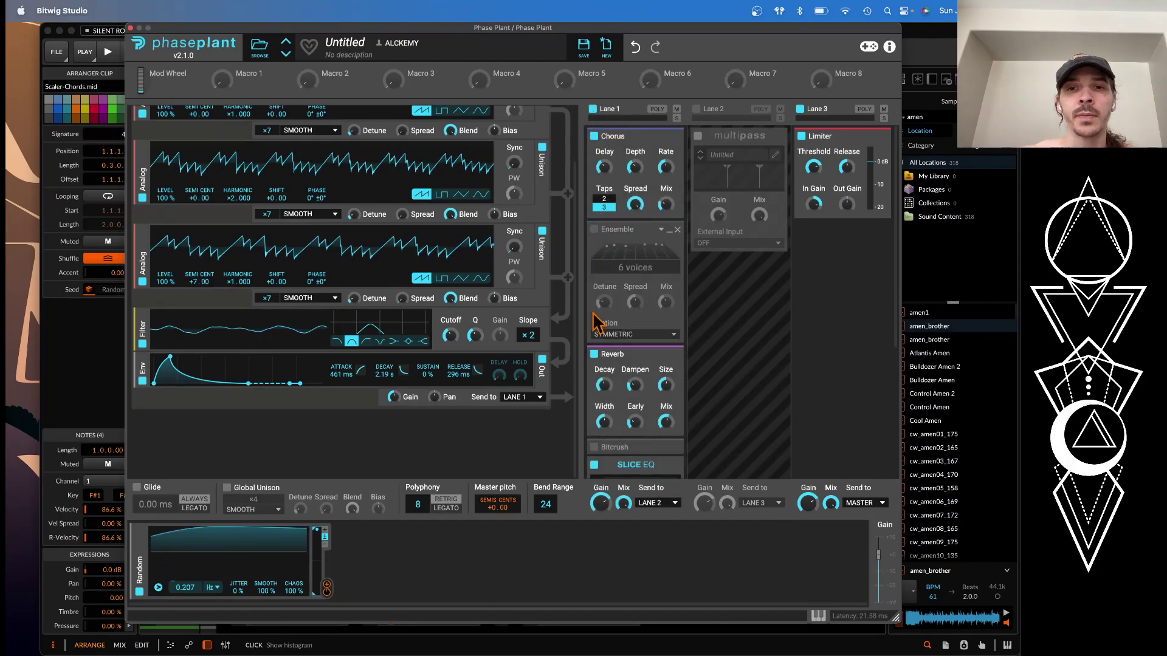
{"action": "left_click", "coordinate": [594, 353]}
{"action": "scroll", "coordinate": [596, 377], "scroll_direction": "down", "scroll_amount": 3}
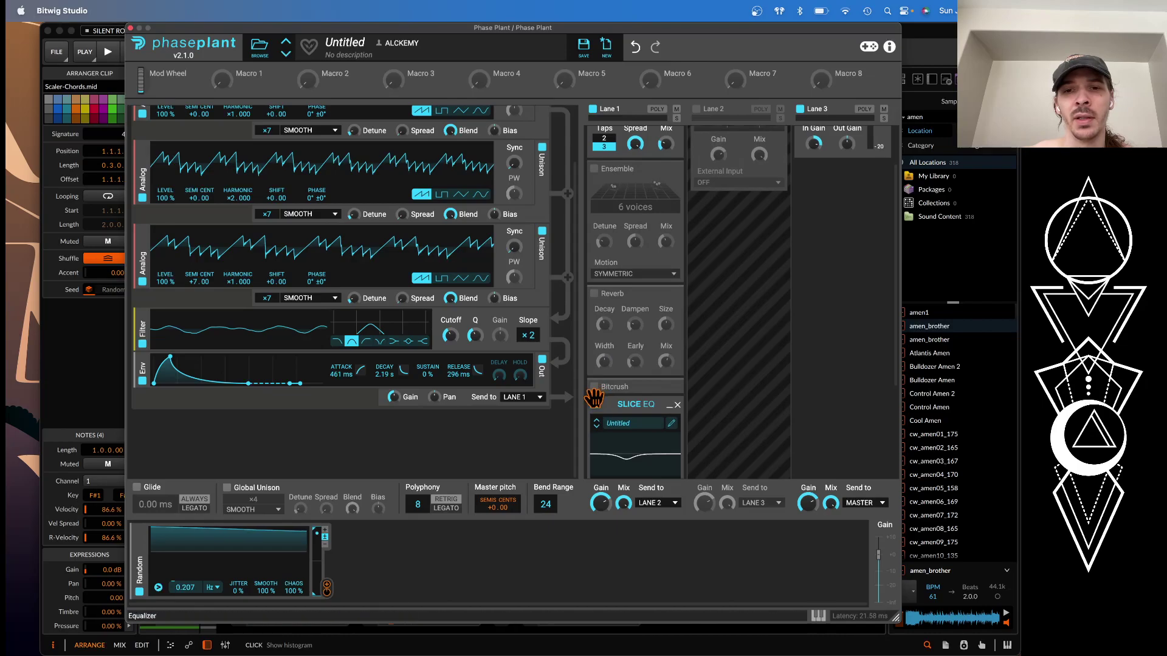
{"action": "left_click", "coordinate": [594, 369]}
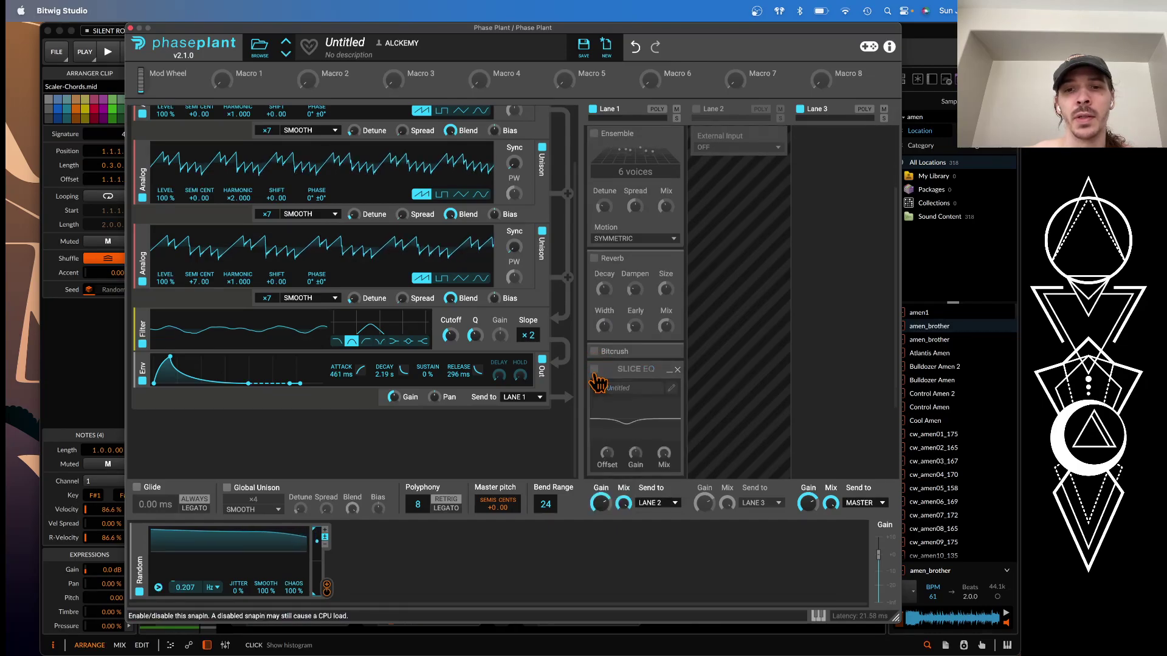
{"action": "scroll", "coordinate": [597, 382], "scroll_direction": "up", "scroll_amount": 3}
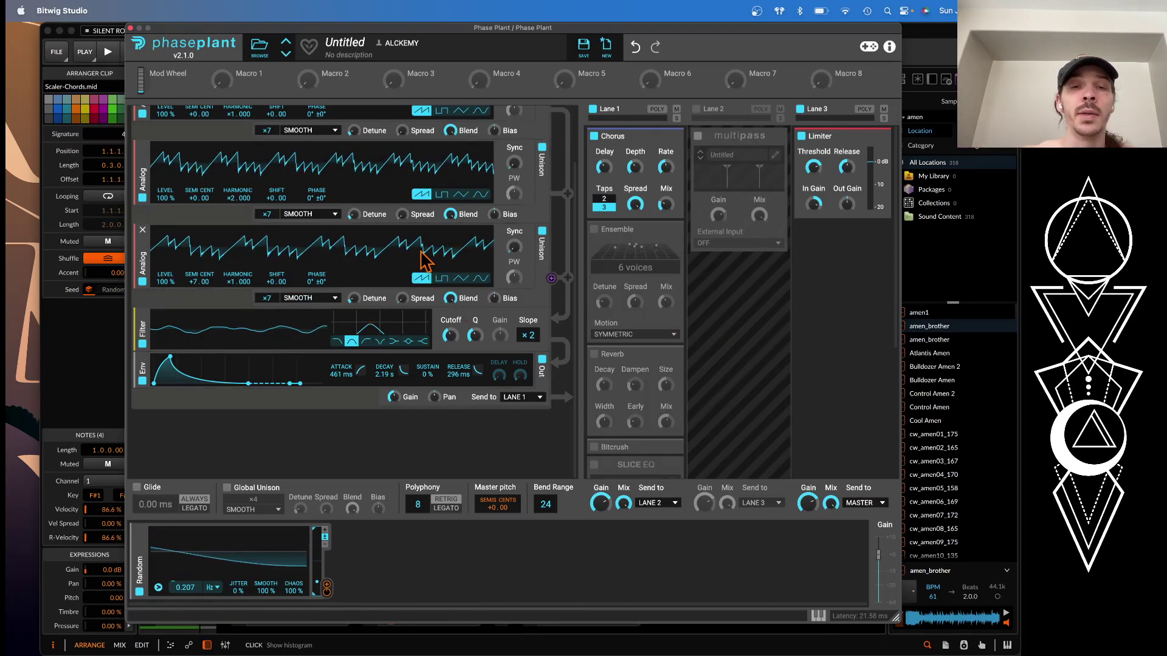
Re-enable the Ensemble and Reverb effects in Lane 1.
{"action": "scroll", "coordinate": [424, 260], "scroll_direction": "up", "scroll_amount": 3}
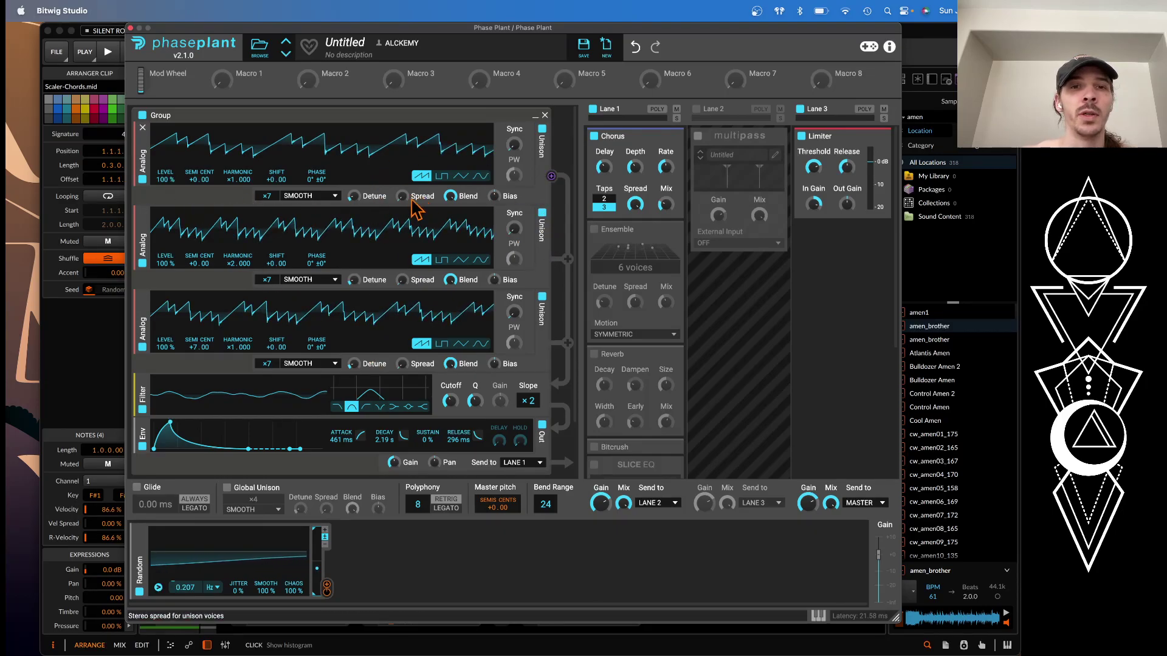
{"action": "left_click", "coordinate": [595, 230]}
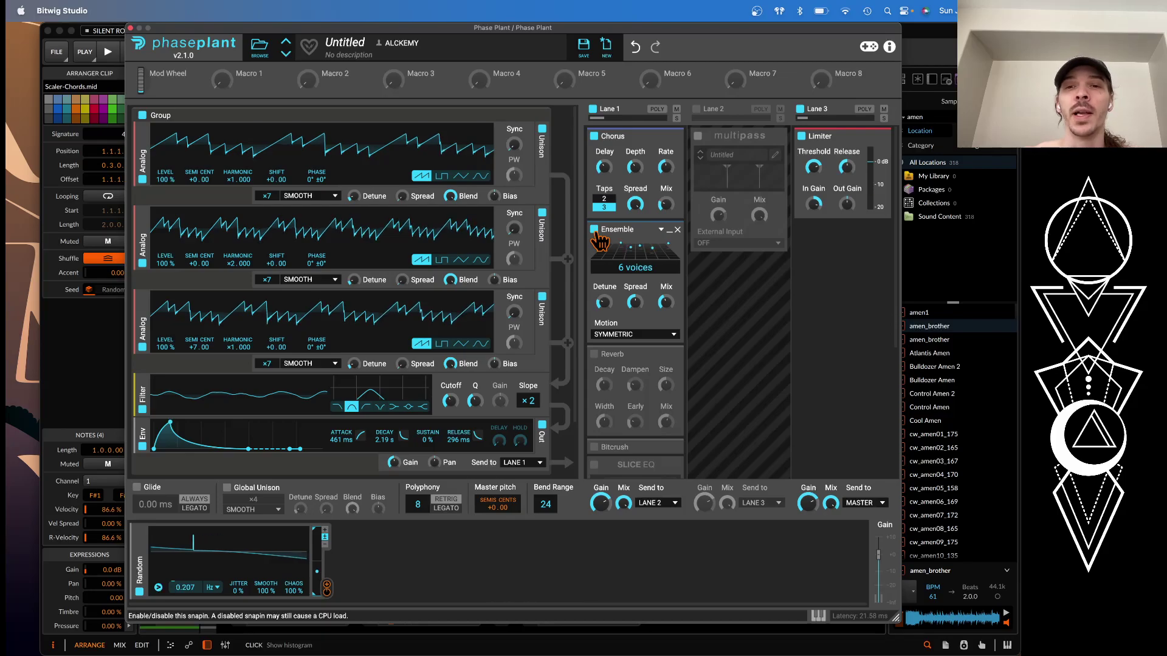
{"action": "left_click", "coordinate": [595, 356]}
Re-enable Slice EQ in Lane 1, examine its curve in the full editor during playback, and close the editor.
{"action": "scroll", "coordinate": [596, 359], "scroll_direction": "down", "scroll_amount": 3}
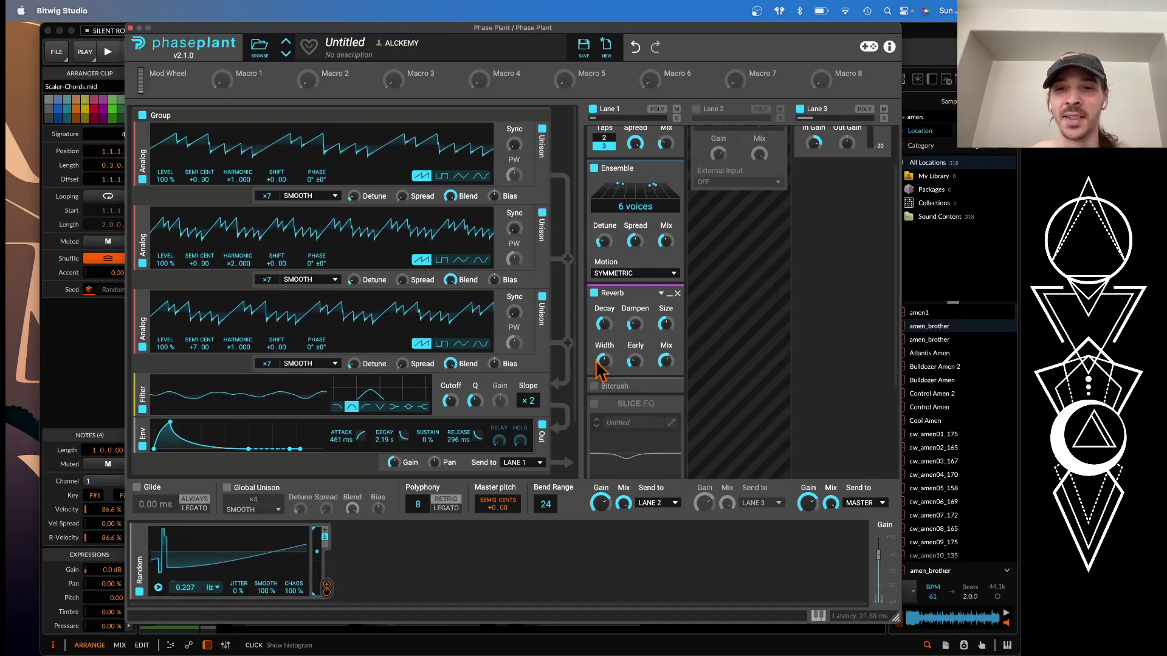
{"action": "scroll", "coordinate": [595, 361], "scroll_direction": "down", "scroll_amount": 2}
{"action": "scroll", "coordinate": [595, 360], "scroll_direction": "down", "scroll_amount": 1}
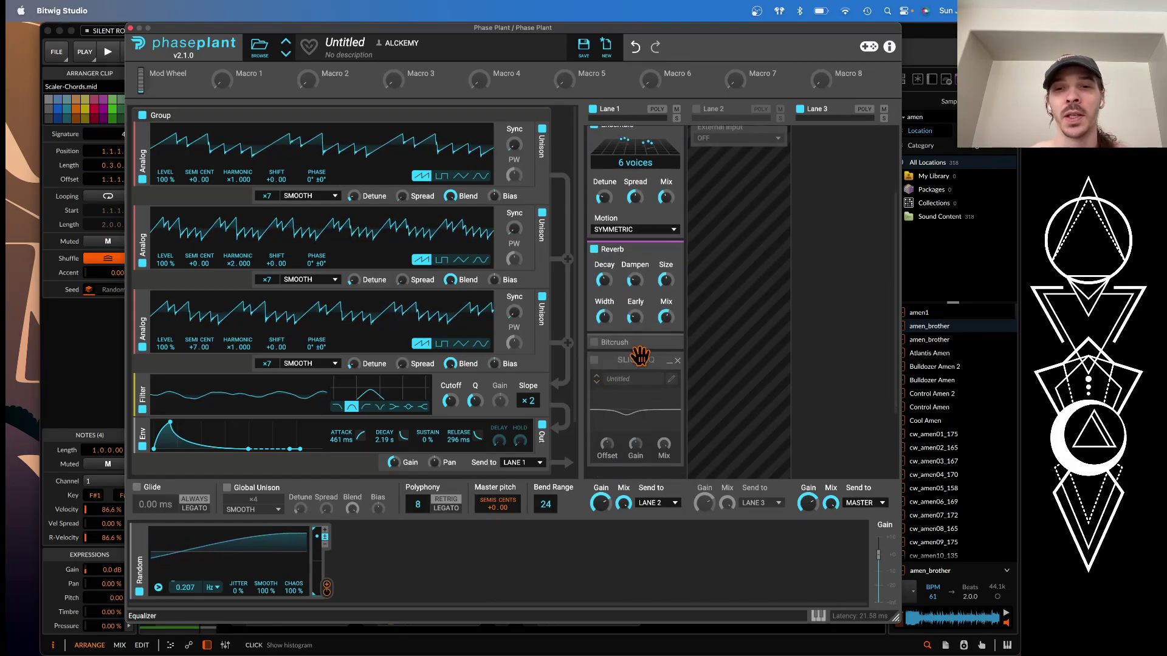
{"action": "left_click", "coordinate": [679, 392]}
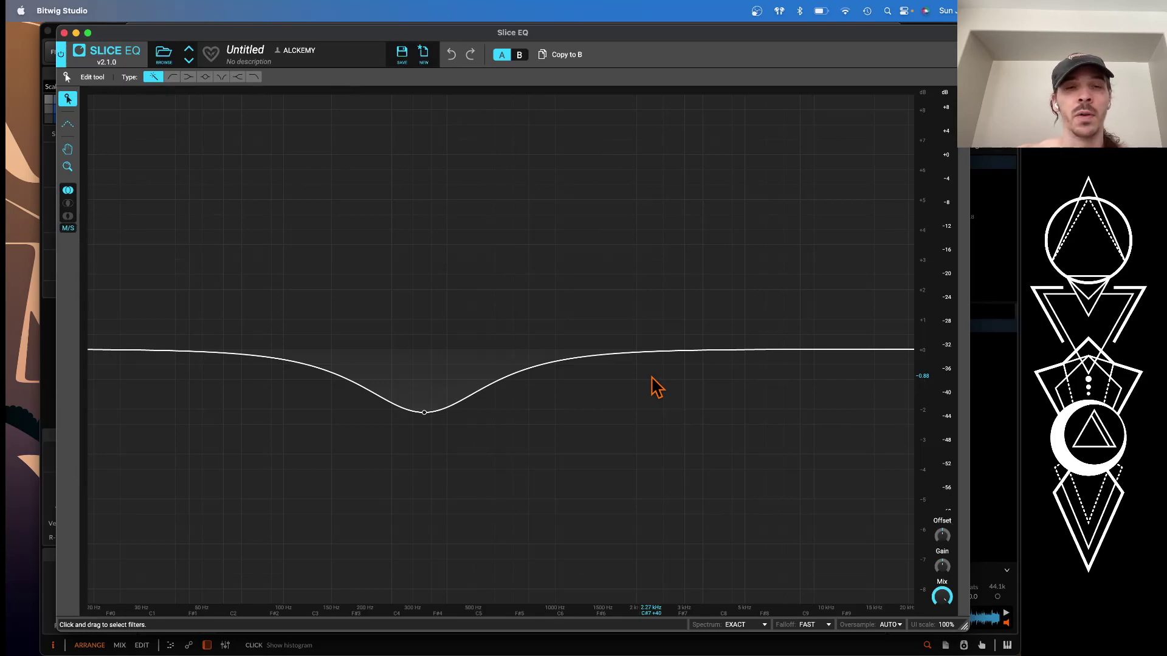
{"action": "key", "text": "space"}
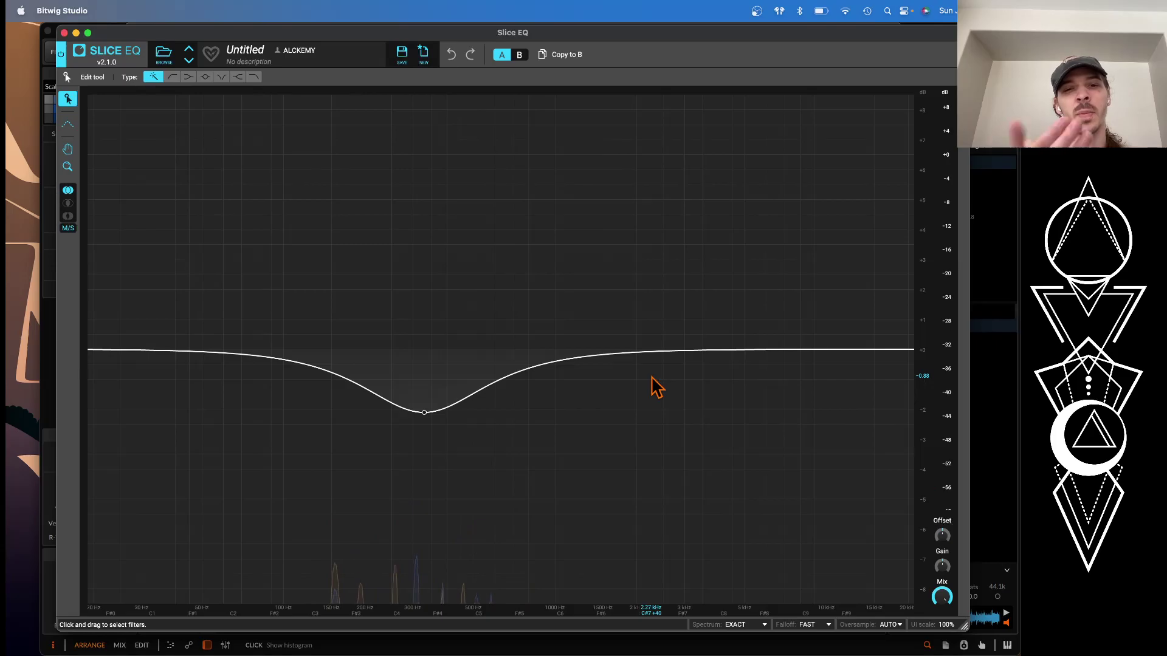
{"action": "left_click", "coordinate": [65, 33]}
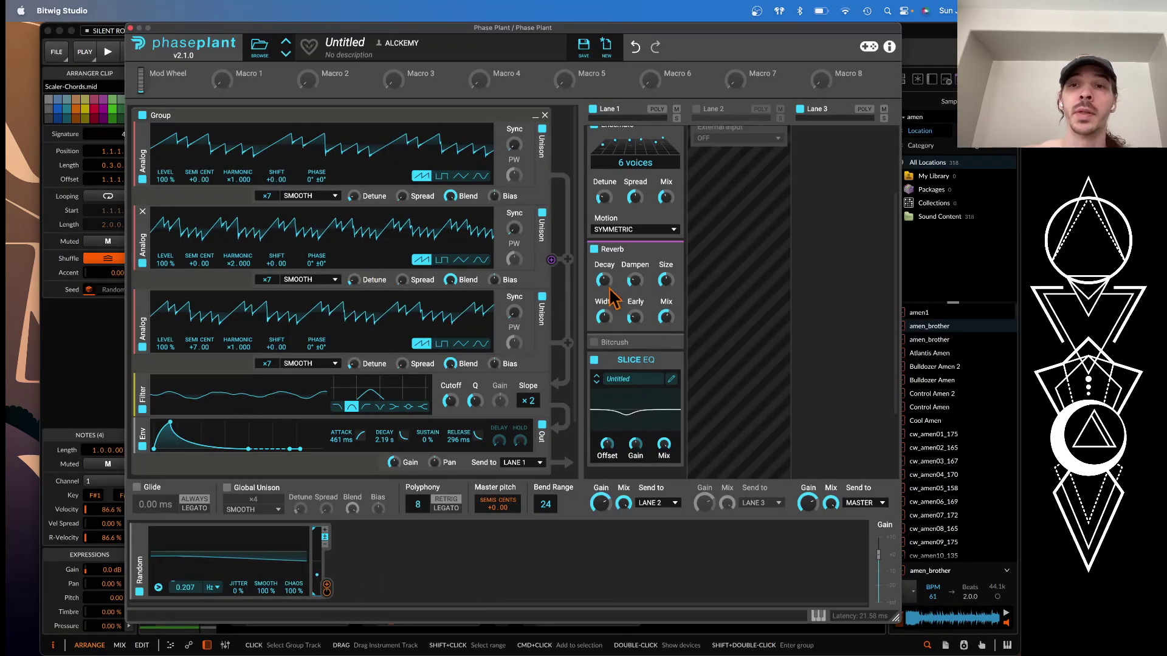
Enable Lane 2 with its Multipass effect and open the full Multipass editor.
{"action": "scroll", "coordinate": [703, 256], "scroll_direction": "up", "scroll_amount": 5}
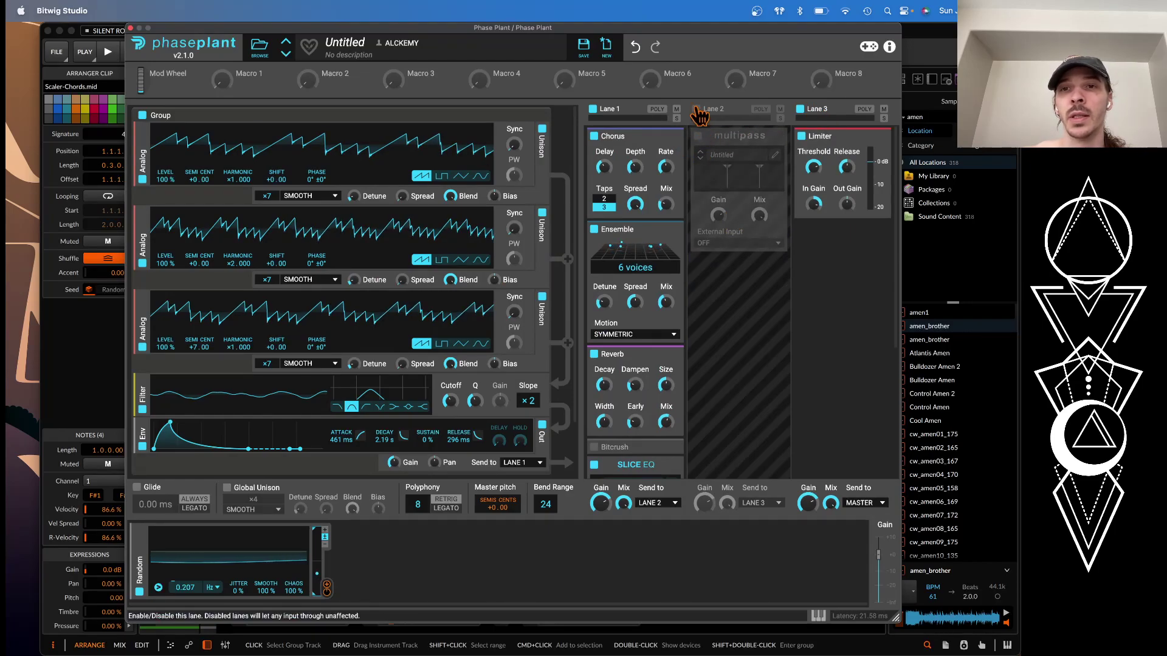
{"action": "left_click", "coordinate": [699, 138]}
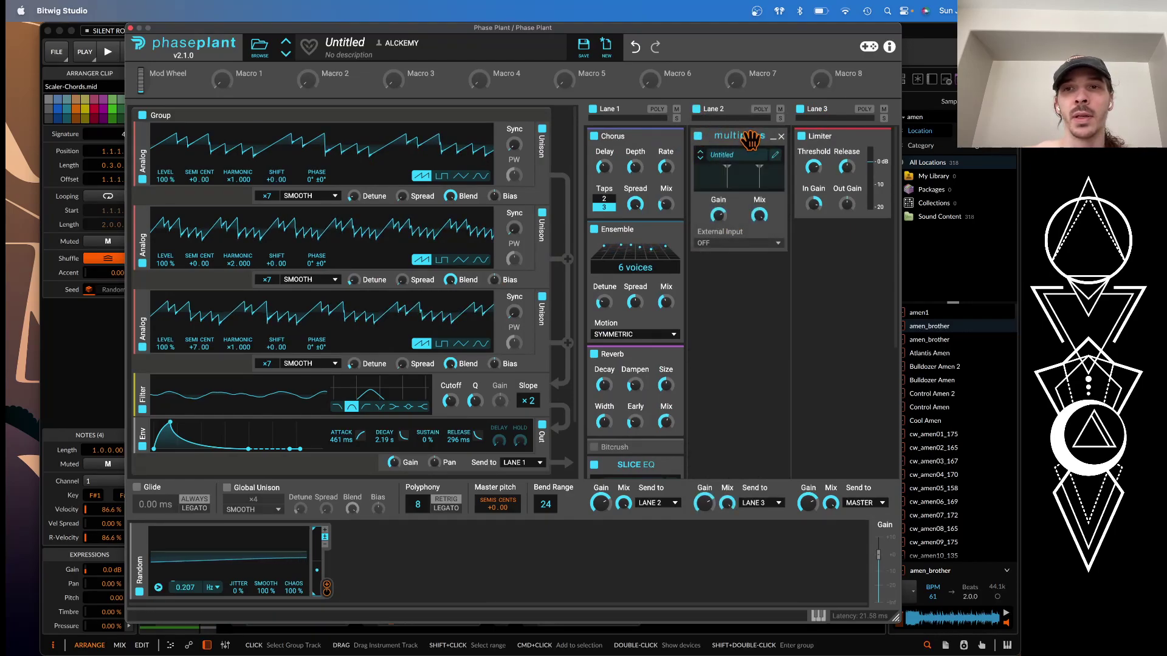
{"action": "left_click", "coordinate": [776, 166]}
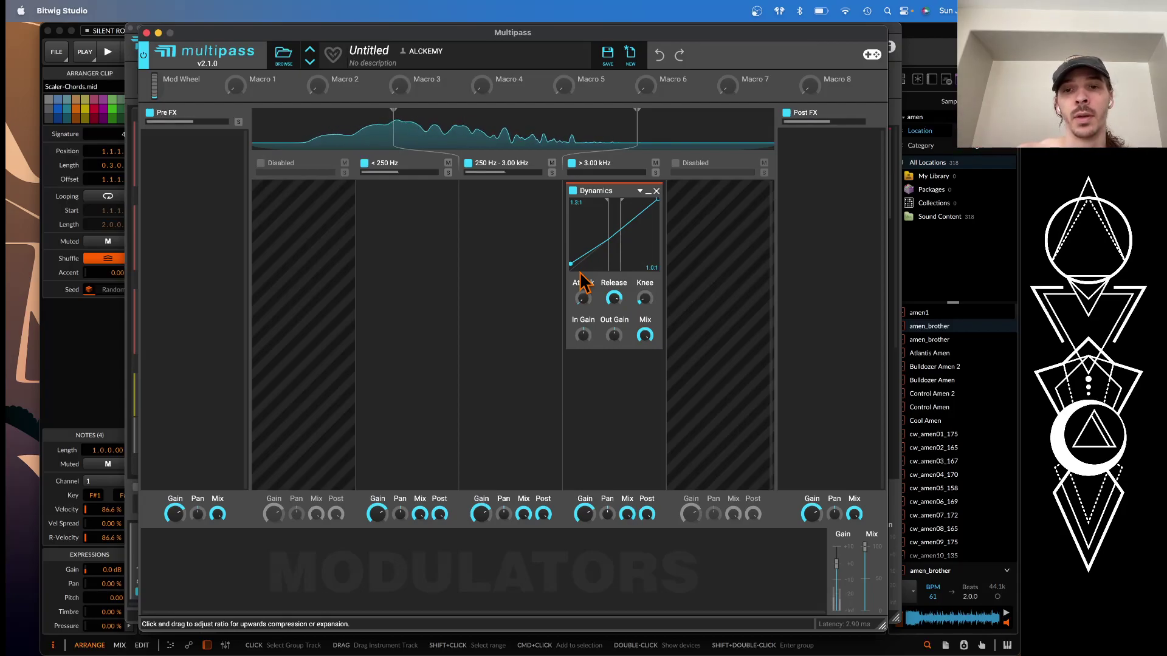
Compare the sound with and without the Dynamics effect on the > 3.00 kHz band, leaving it enabled, and close Multipass.
{"action": "left_click", "coordinate": [573, 190]}
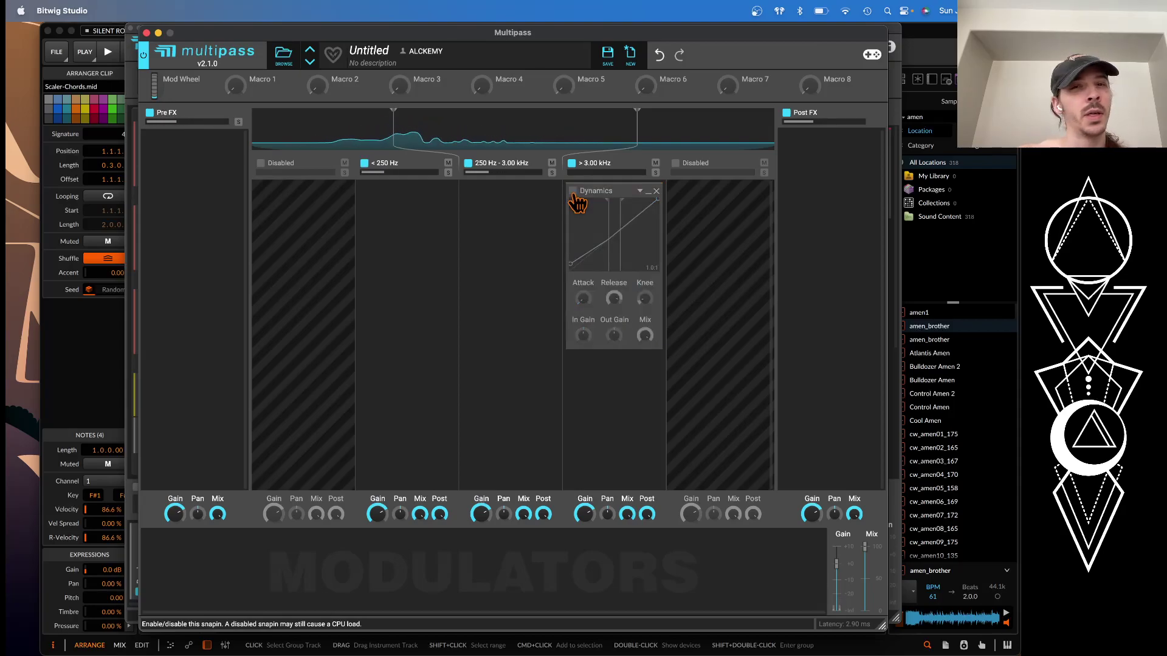
{"action": "left_click", "coordinate": [573, 191]}
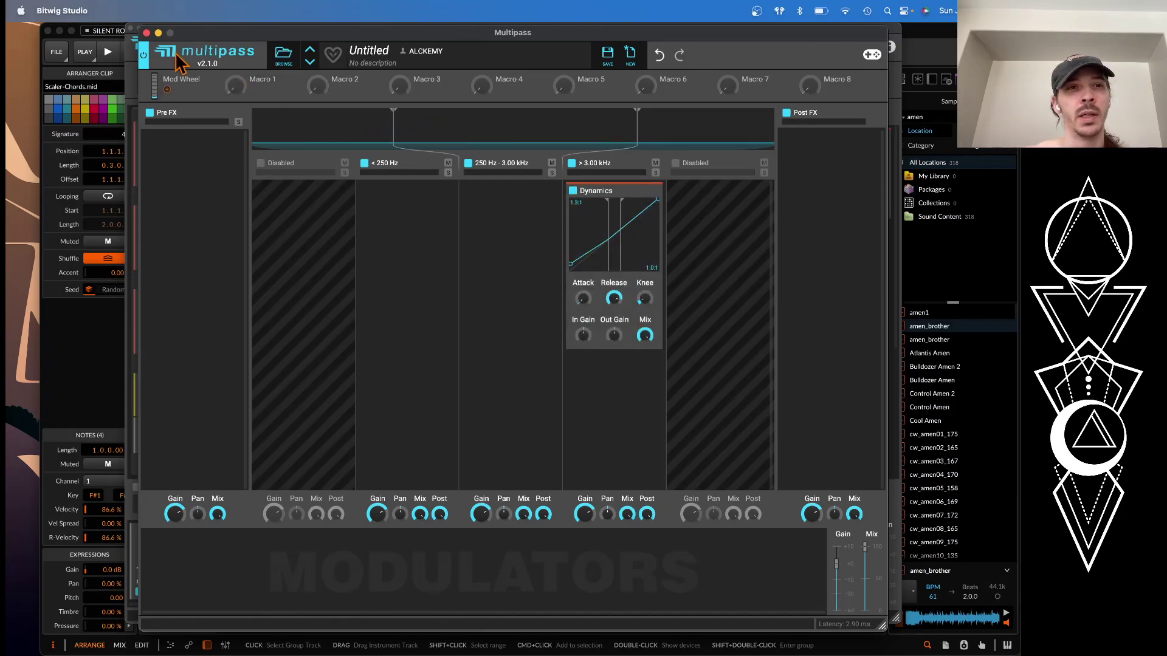
{"action": "left_click", "coordinate": [157, 32]}
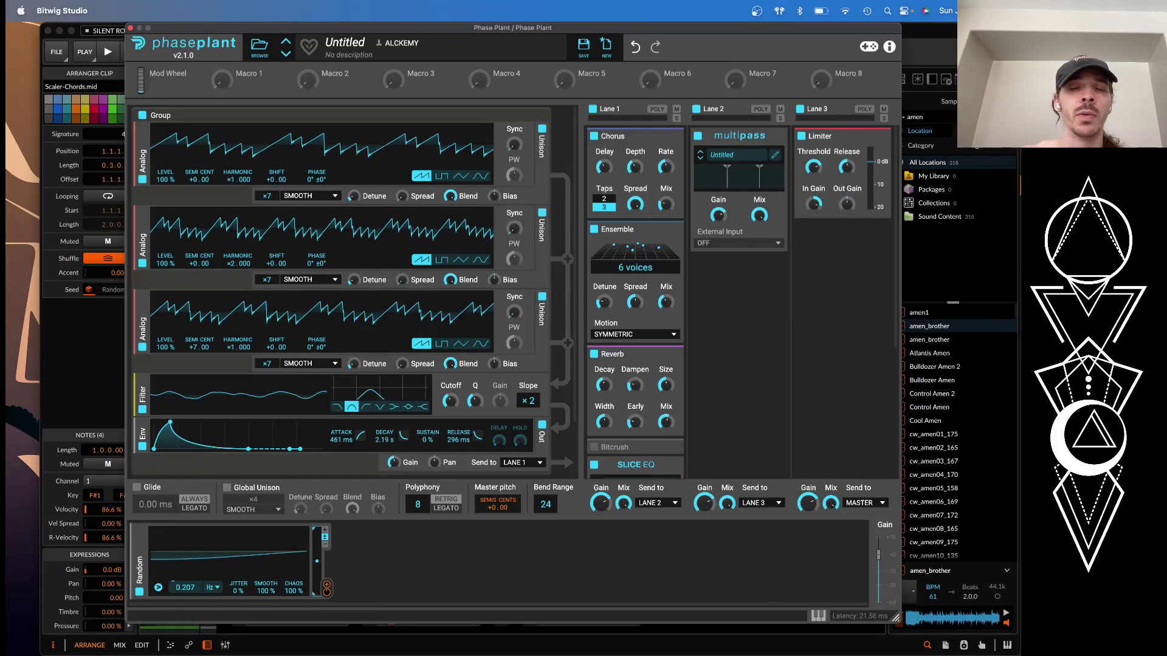
Check the Limiter's threshold in Lane 3 and close the Phase Plant window.
{"action": "mouse_move", "coordinate": [814, 169]}
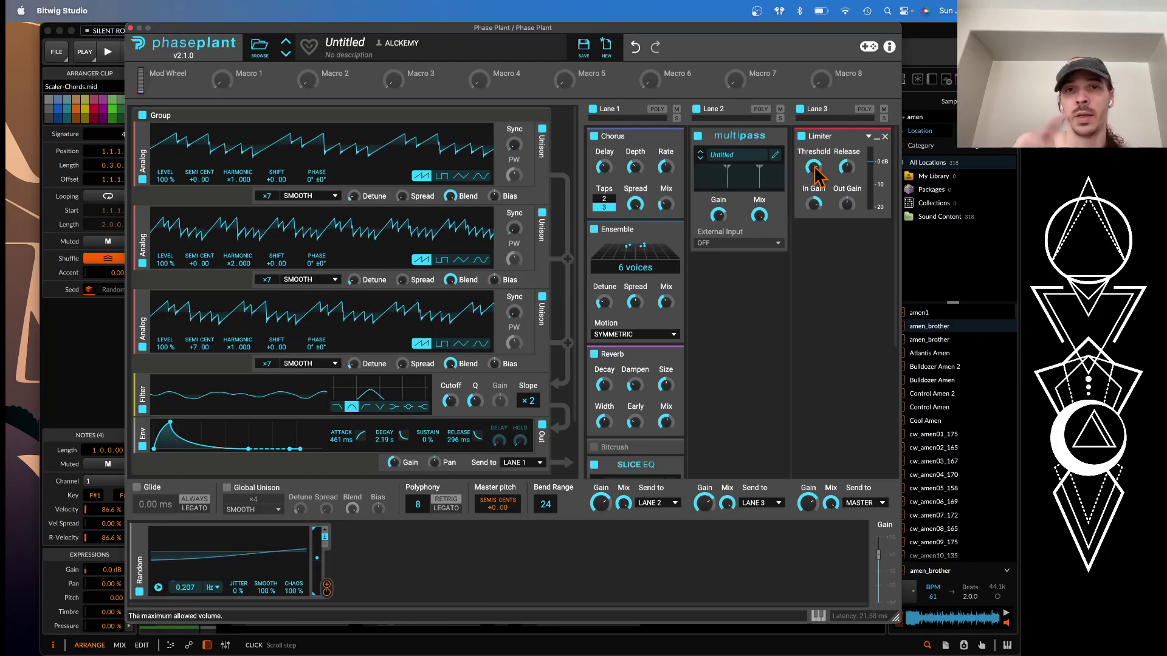
{"action": "left_click", "coordinate": [129, 28]}
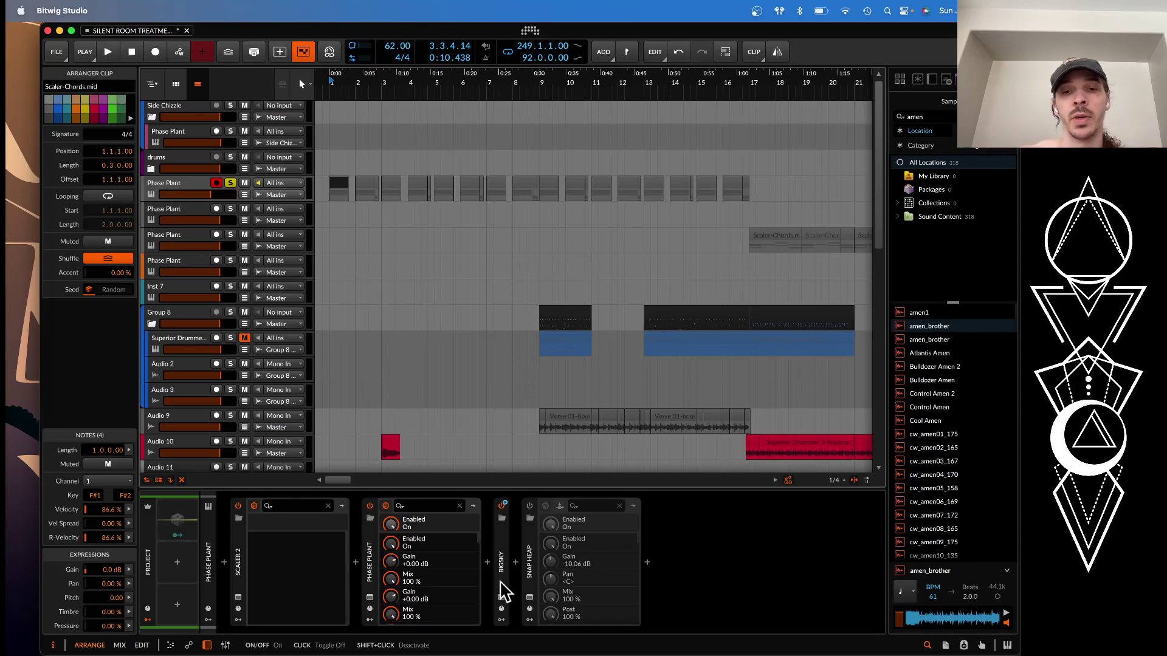
Open the BigSky reverb, set its Mix to 127, and close its editor.
{"action": "left_click", "coordinate": [502, 598]}
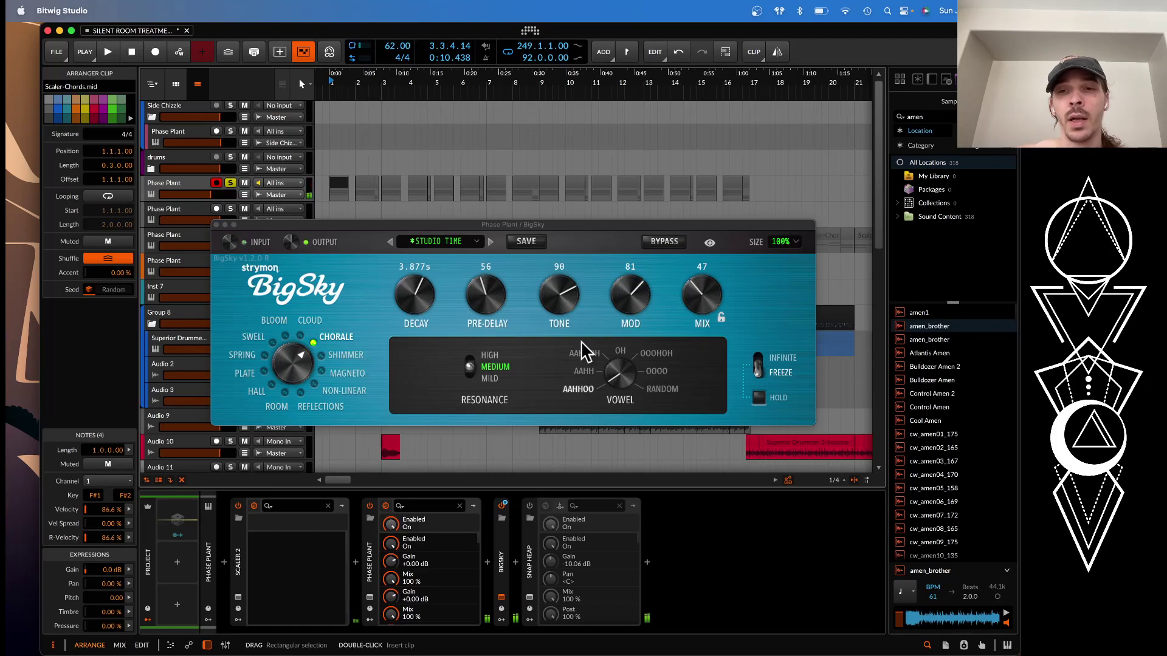
{"action": "left_click_drag", "start_coordinate": [690, 318], "coordinate": [682, 195]}
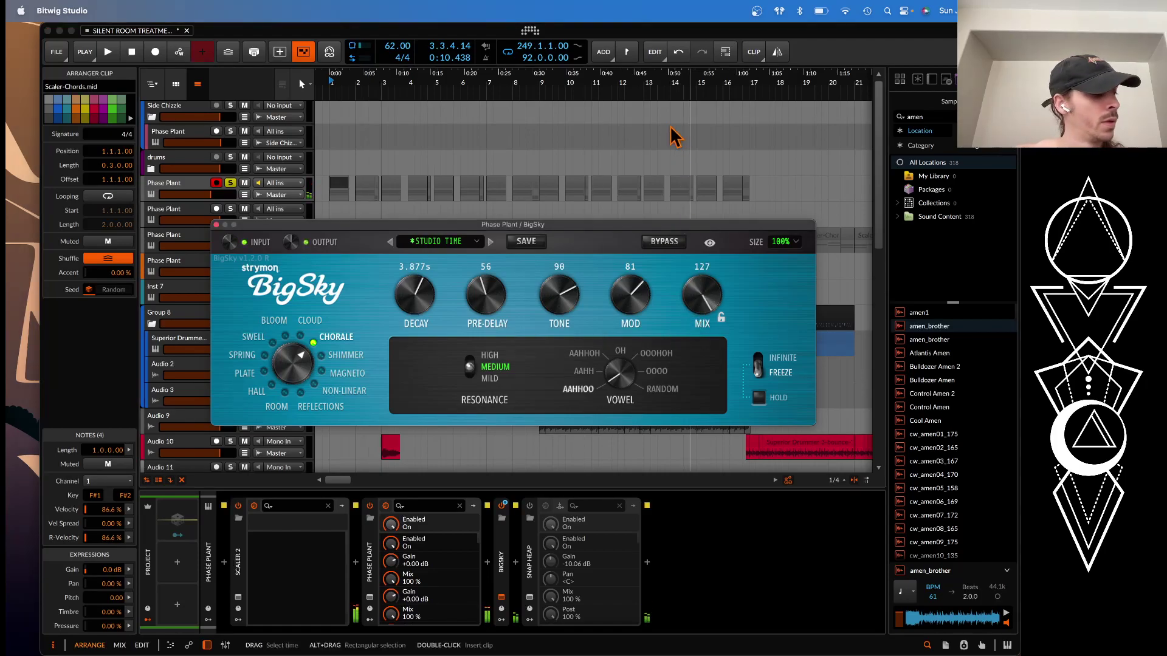
{"action": "key", "text": "XF86AudioLowerVolume"}
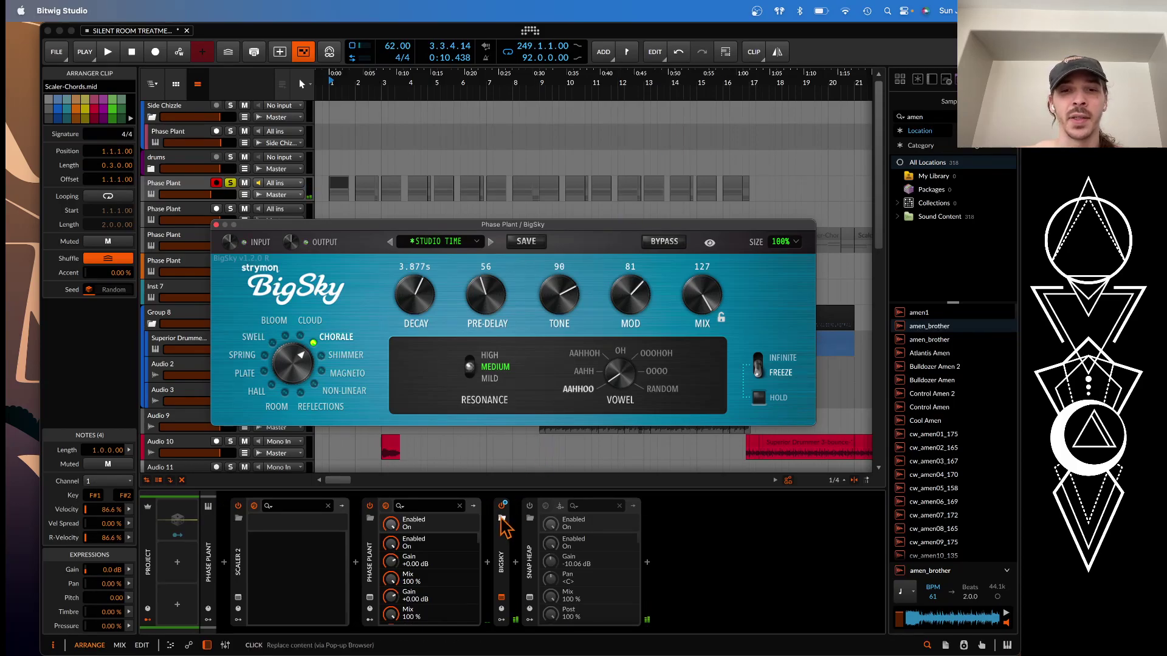
{"action": "left_click", "coordinate": [503, 513]}
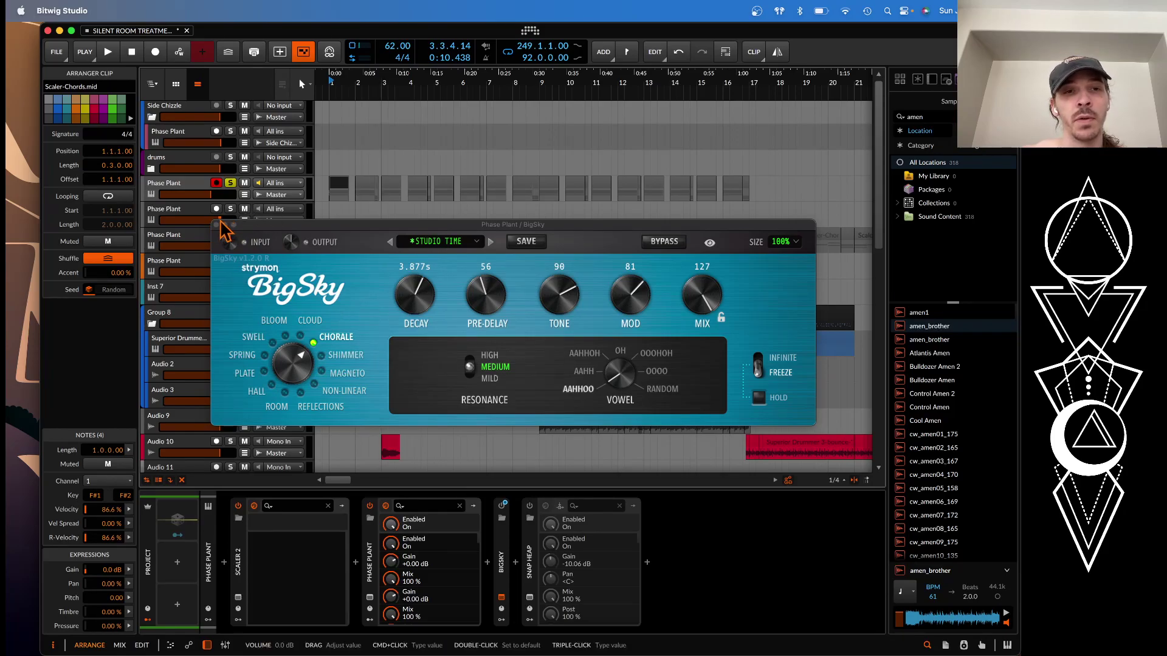
{"action": "left_click", "coordinate": [217, 225]}
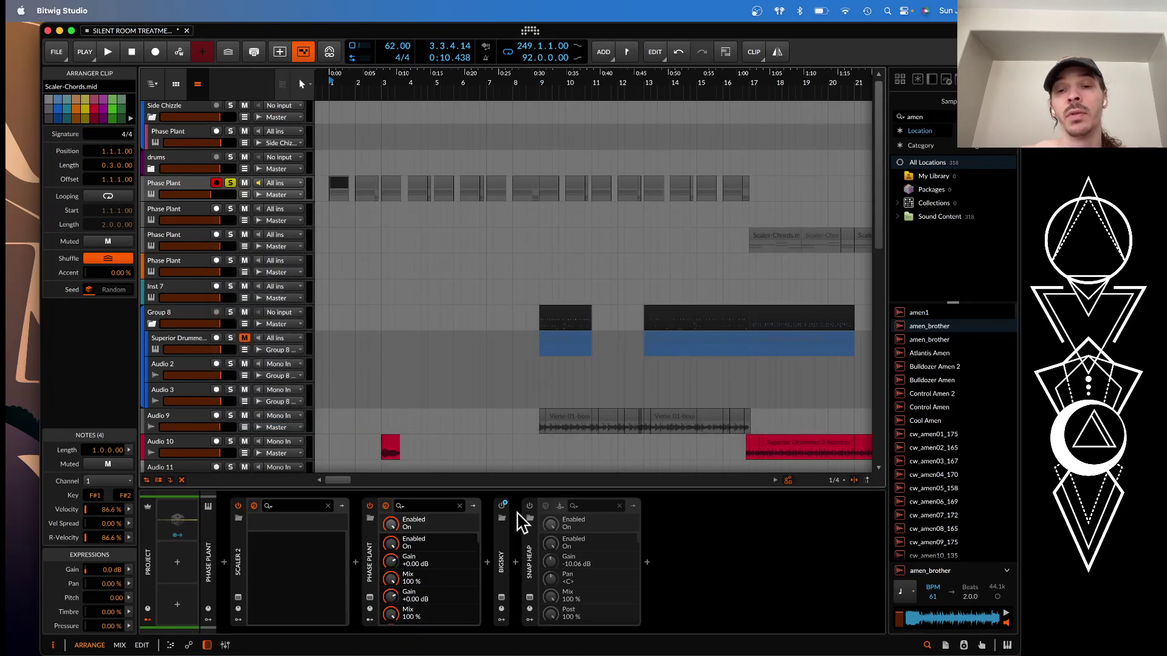
Open the Snap Heap editor, expand the Convolver in Parallel Bus 1a, and review that bus's effect chain.
{"action": "left_click", "coordinate": [530, 609]}
{"action": "scroll", "coordinate": [108, 219], "scroll_direction": "down", "scroll_amount": 3}
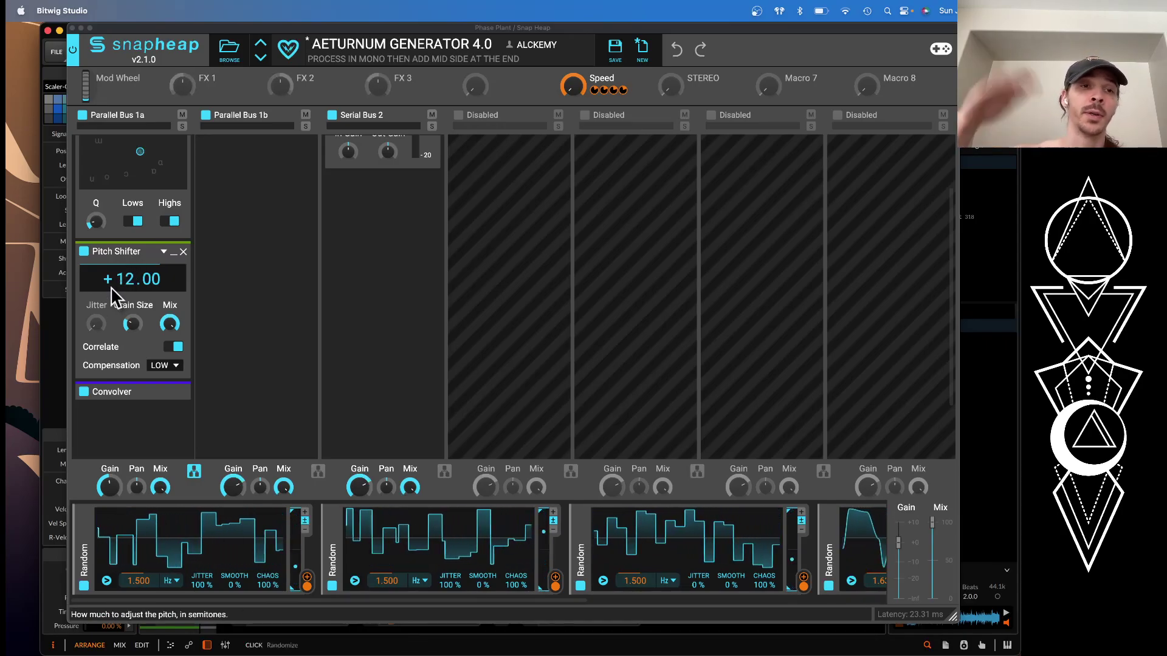
{"action": "scroll", "coordinate": [116, 304], "scroll_direction": "down", "scroll_amount": 1}
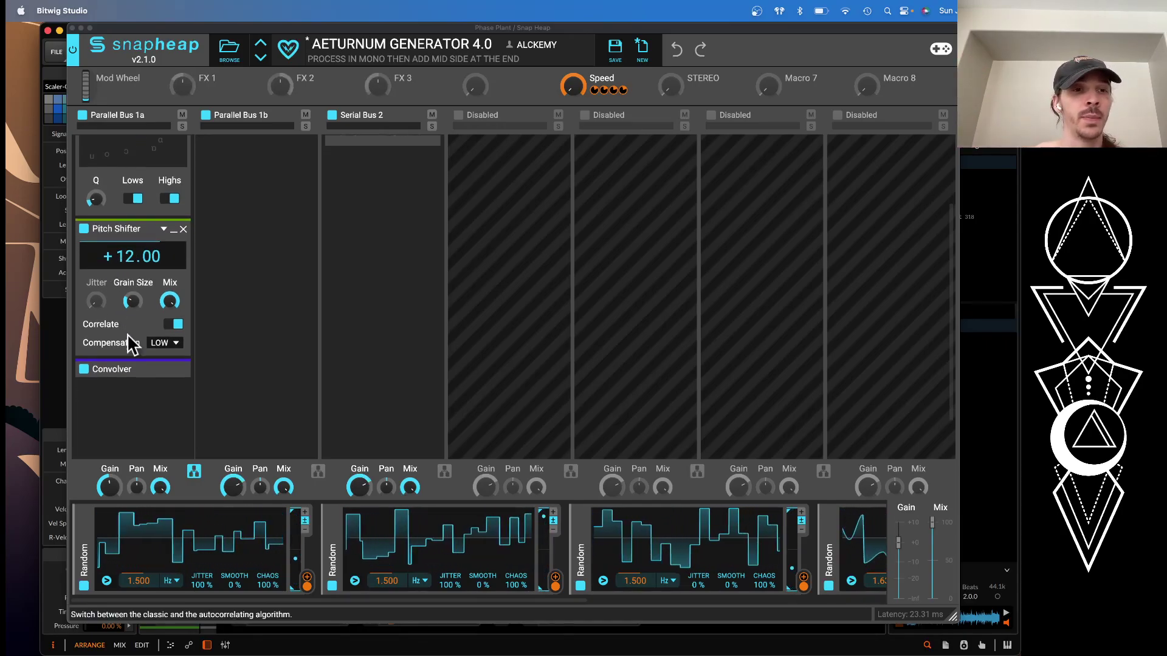
{"action": "left_click", "coordinate": [173, 370]}
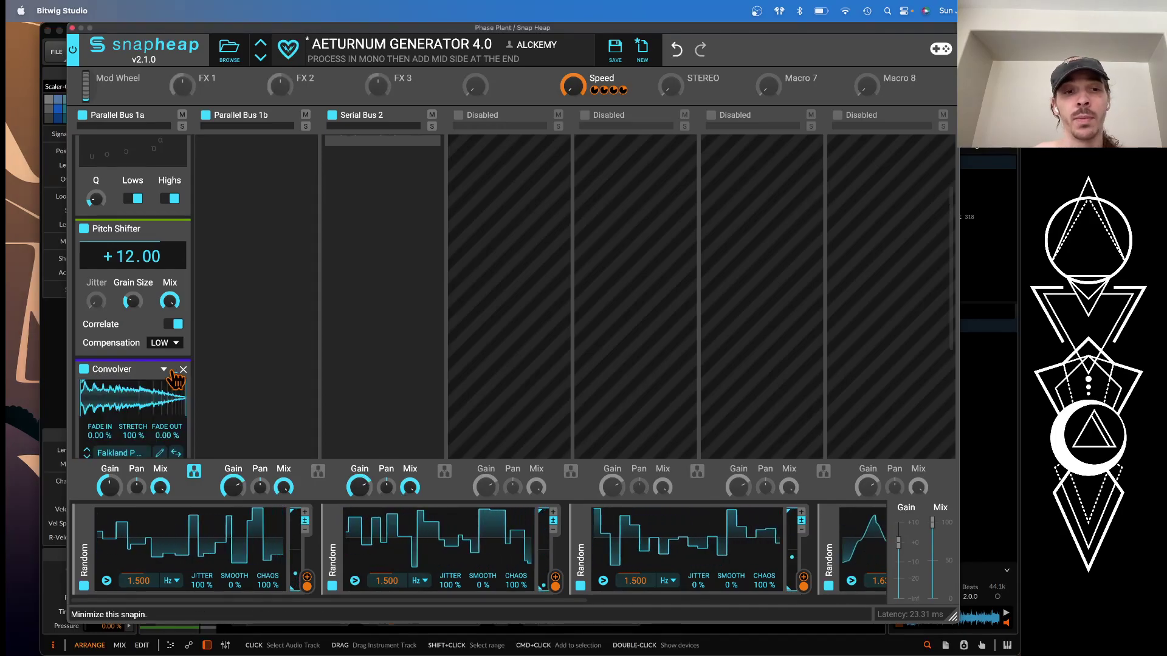
{"action": "scroll", "coordinate": [175, 380], "scroll_direction": "up", "scroll_amount": 3}
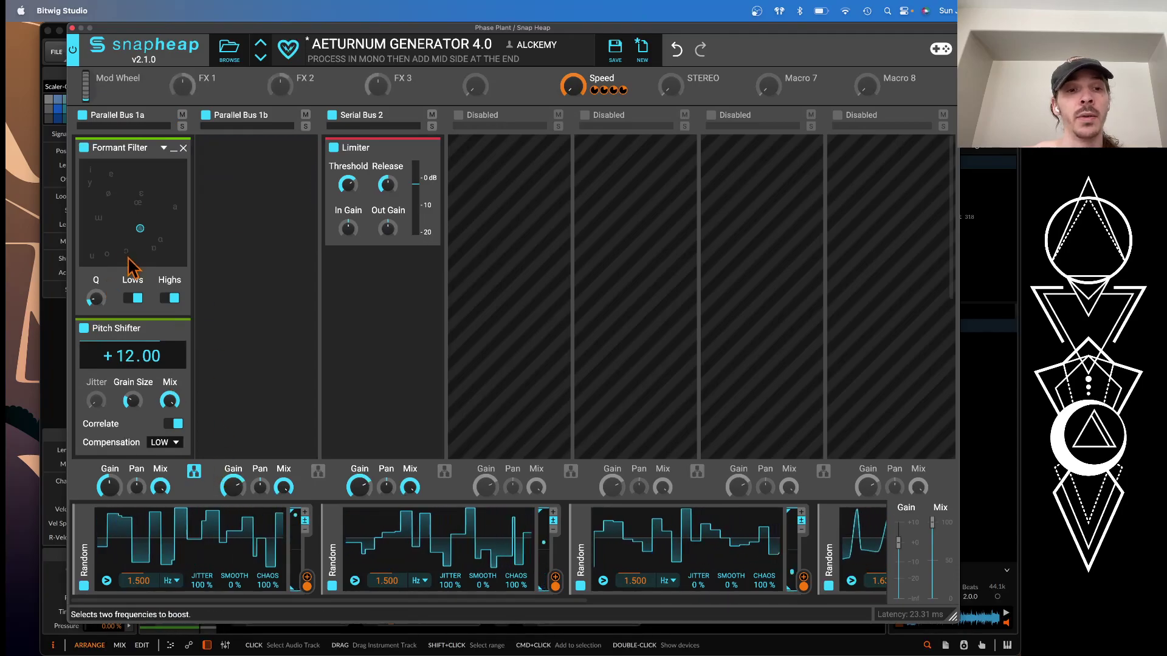
{"action": "scroll", "coordinate": [137, 274], "scroll_direction": "down", "scroll_amount": 3}
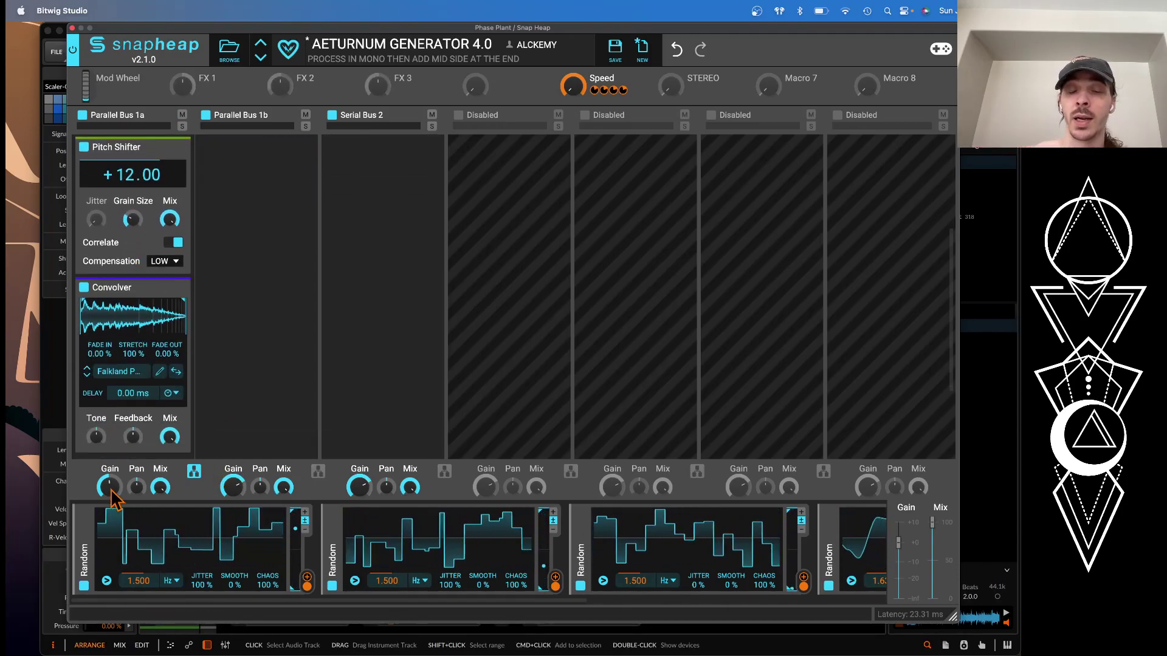
{"action": "scroll", "coordinate": [289, 224], "scroll_direction": "up", "scroll_amount": 3}
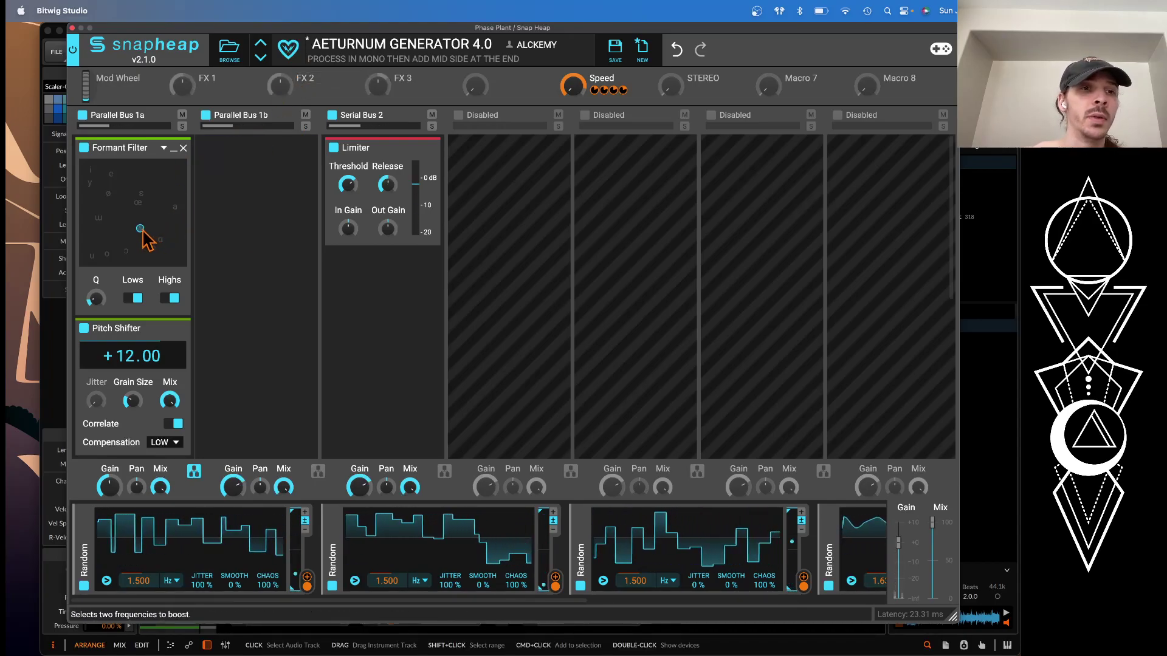
Move the Formant Filter's point toward the right edge of its vowel map and assign the smoothed Random modulator to the filter.
{"action": "left_click_drag", "start_coordinate": [141, 229], "coordinate": [179, 217]}
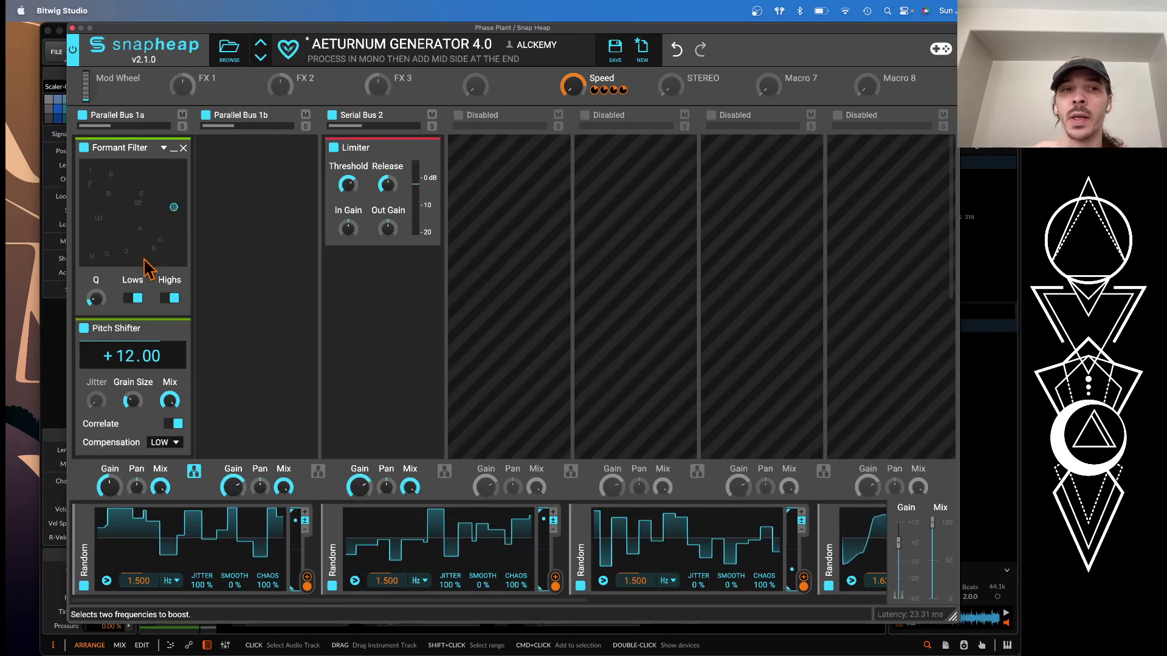
{"action": "scroll", "coordinate": [112, 537], "scroll_direction": "right", "scroll_amount": 4}
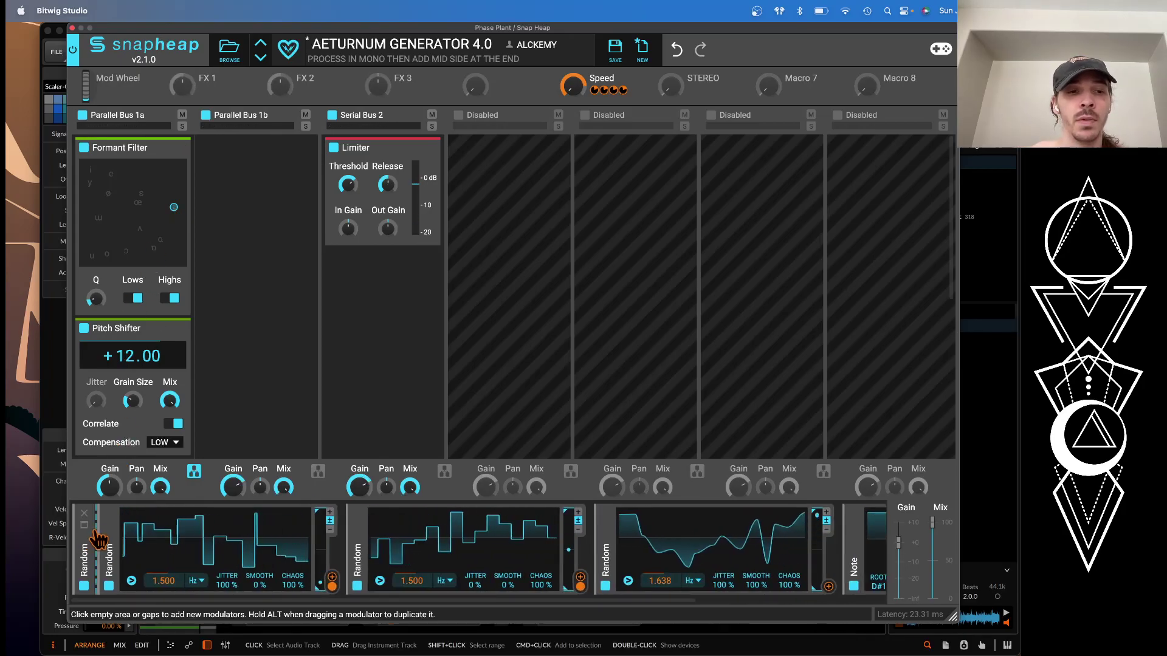
{"action": "left_click", "coordinate": [109, 530]}
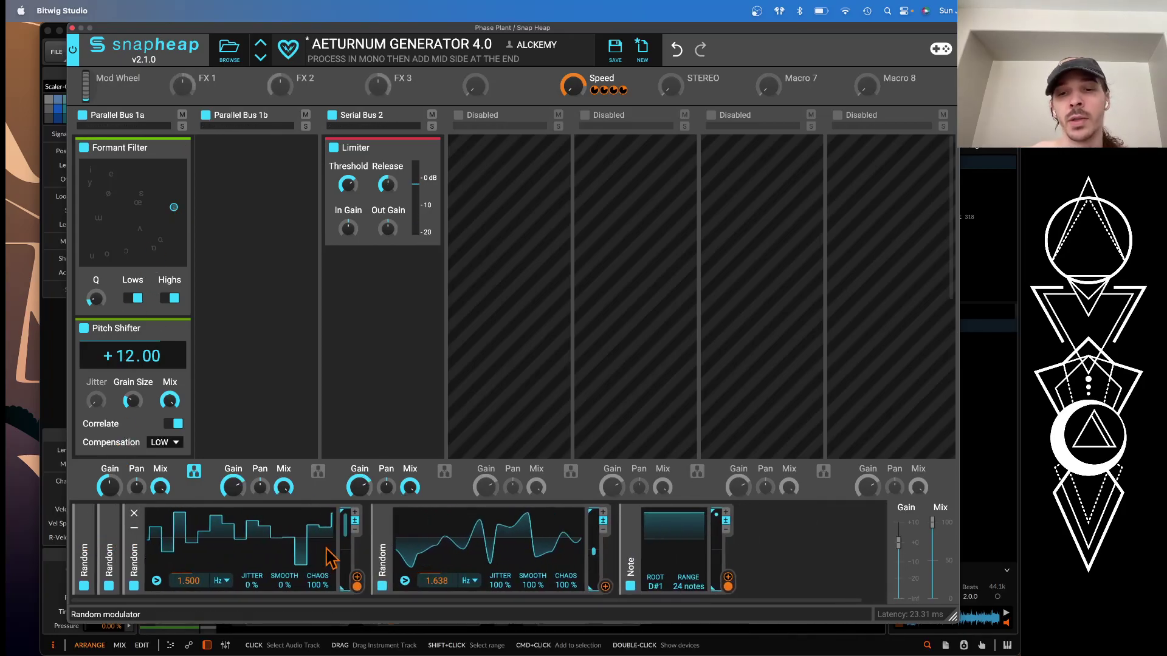
{"action": "left_click", "coordinate": [605, 588]}
{"action": "left_click", "coordinate": [86, 212]}
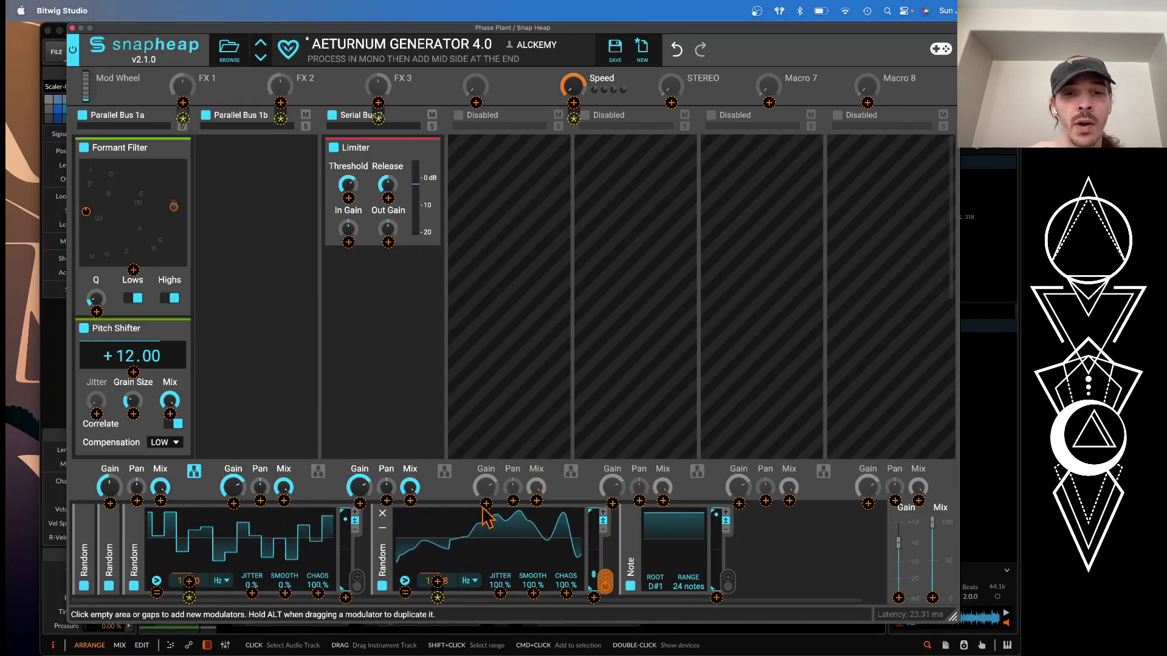
{"action": "left_click", "coordinate": [481, 527]}
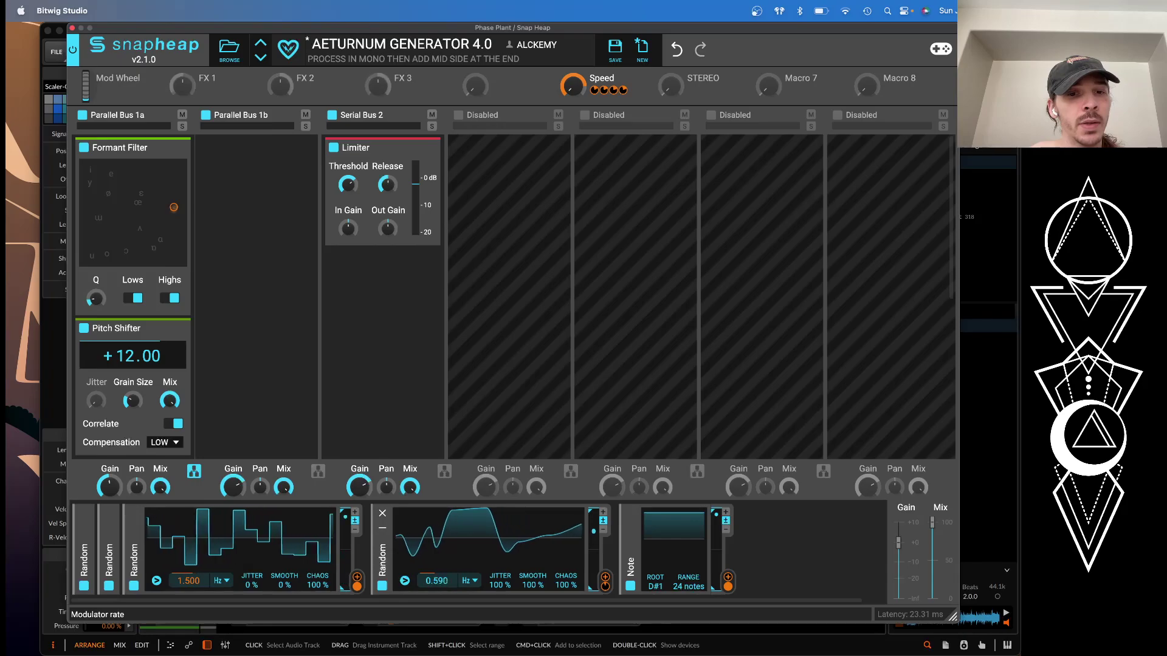
Set the smoothed Random modulator's rate to 0.487 Hz and its Jitter to 0 %.
{"action": "left_click_drag", "start_coordinate": [433, 586], "coordinate": [433, 598]}
{"action": "left_click_drag", "start_coordinate": [499, 585], "coordinate": [500, 639]}
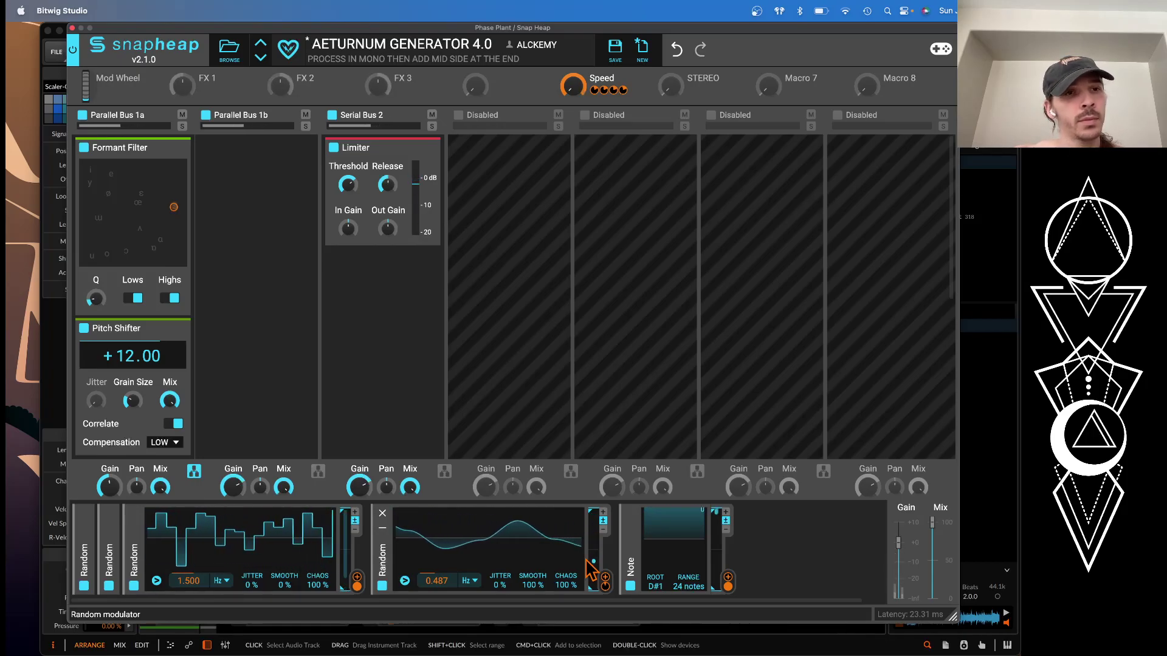
Raise the Limiter's In Gain on Serial Bus 2, lower Snap Heap's main Mix to 44 %, and close the editor.
{"action": "left_click_drag", "start_coordinate": [349, 229], "coordinate": [349, 231]}
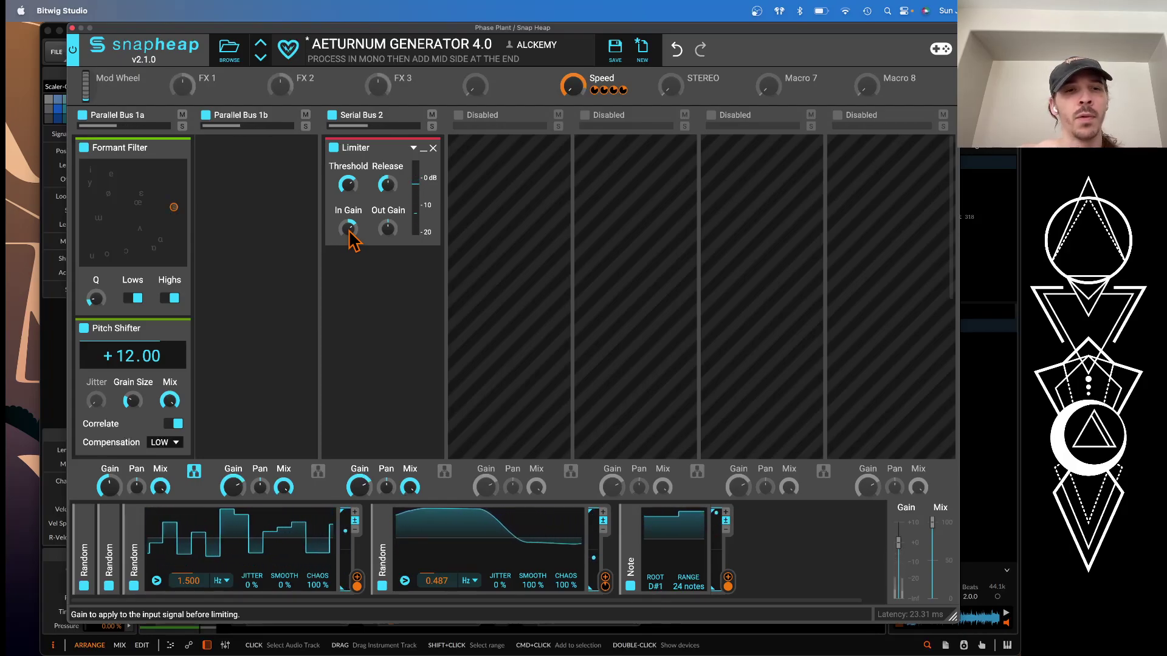
{"action": "left_click_drag", "start_coordinate": [932, 526], "coordinate": [939, 590]}
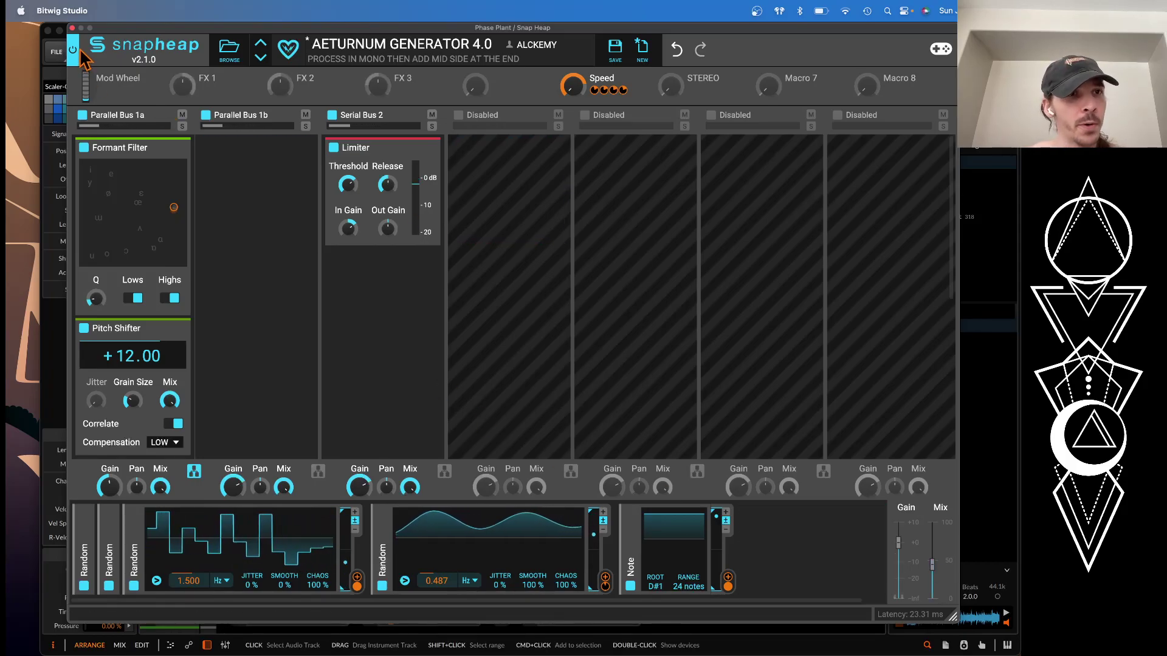
{"action": "left_click", "coordinate": [72, 29]}
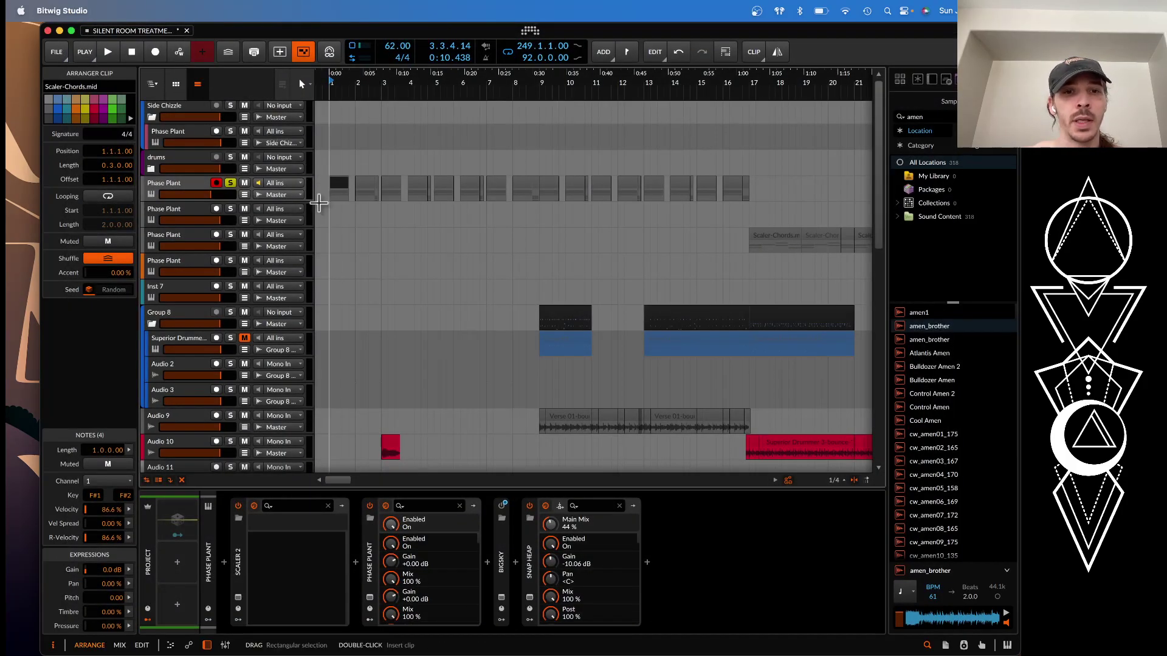
Unsolo the armed Phase Plant chord track and play the full arrangement from bar 9.
{"action": "scroll", "coordinate": [323, 204], "scroll_direction": "down", "scroll_amount": 3}
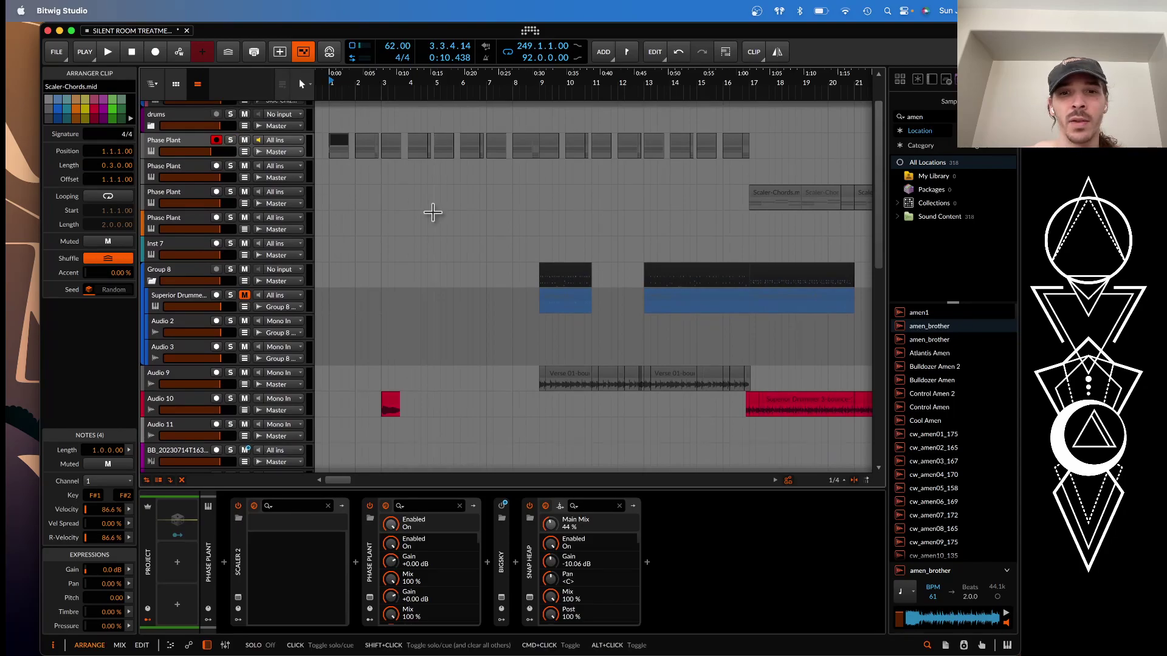
{"action": "scroll", "coordinate": [431, 213], "scroll_direction": "down", "scroll_amount": 3}
{"action": "scroll", "coordinate": [431, 213], "scroll_direction": "up", "scroll_amount": 6}
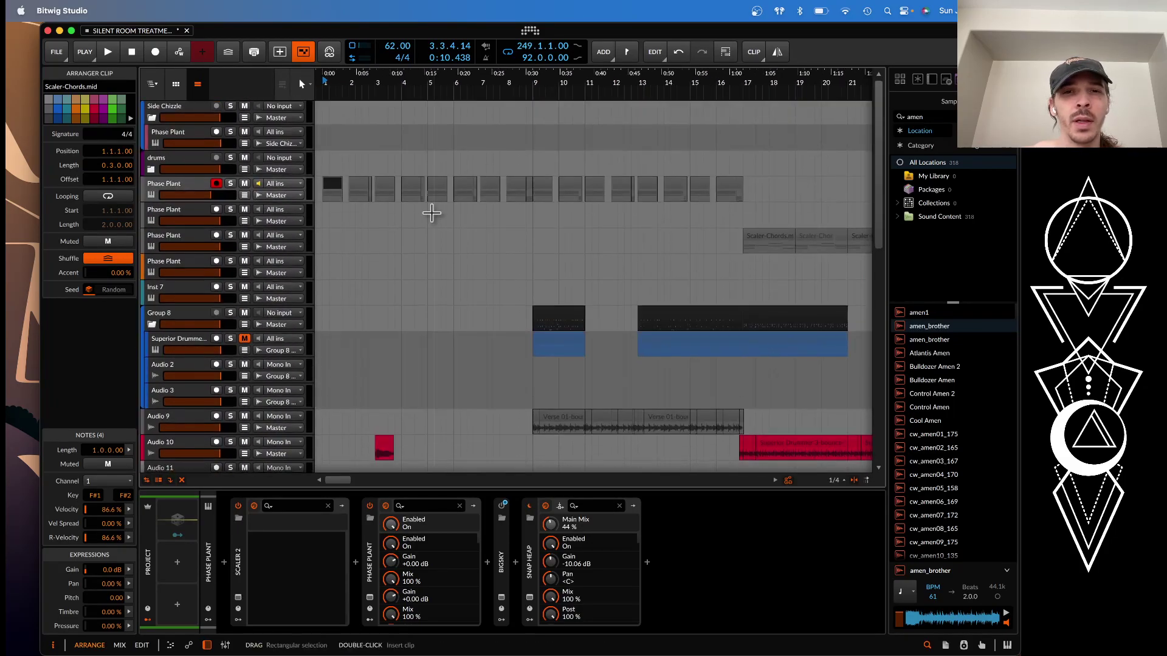
{"action": "left_click", "coordinate": [533, 191]}
{"action": "scroll", "coordinate": [538, 195], "scroll_direction": "up", "scroll_amount": 5}
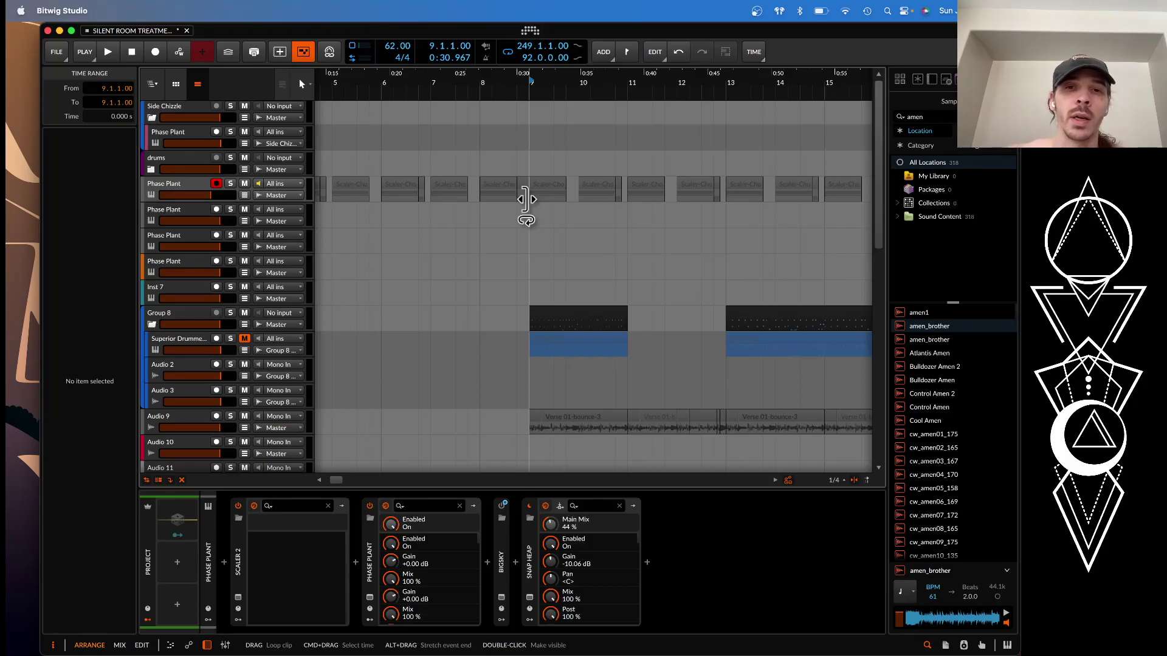
{"action": "key", "text": "space"}
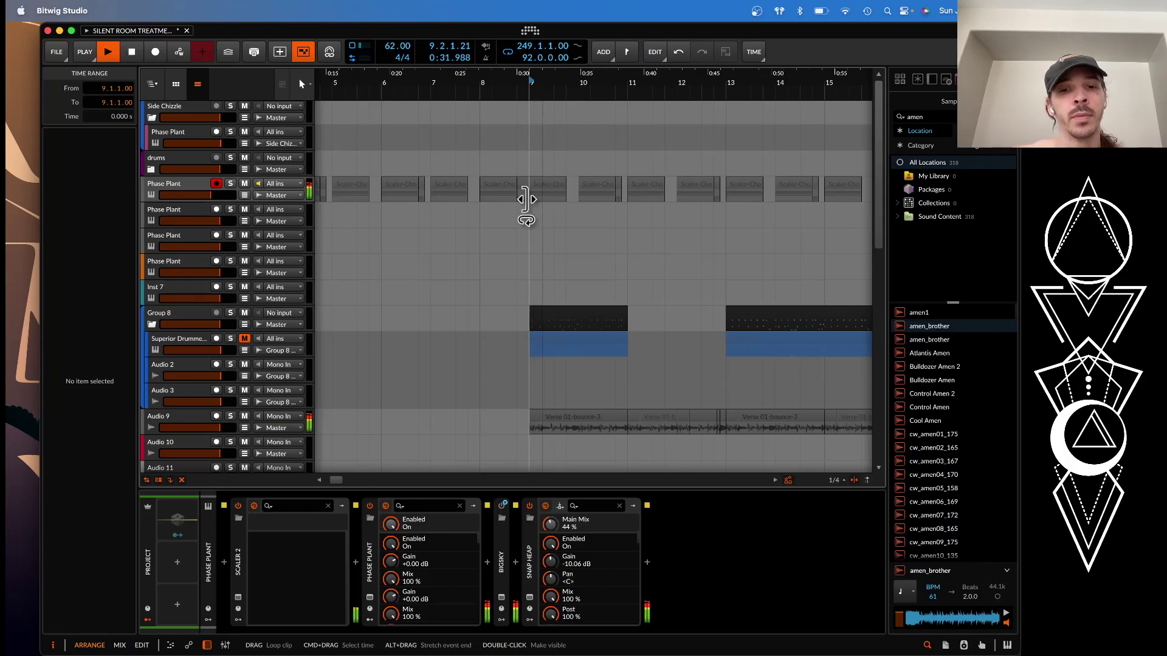
Bypass the Snap Heap device on the chord track during playback and dismiss the device browser.
{"action": "double_click", "coordinate": [531, 513]}
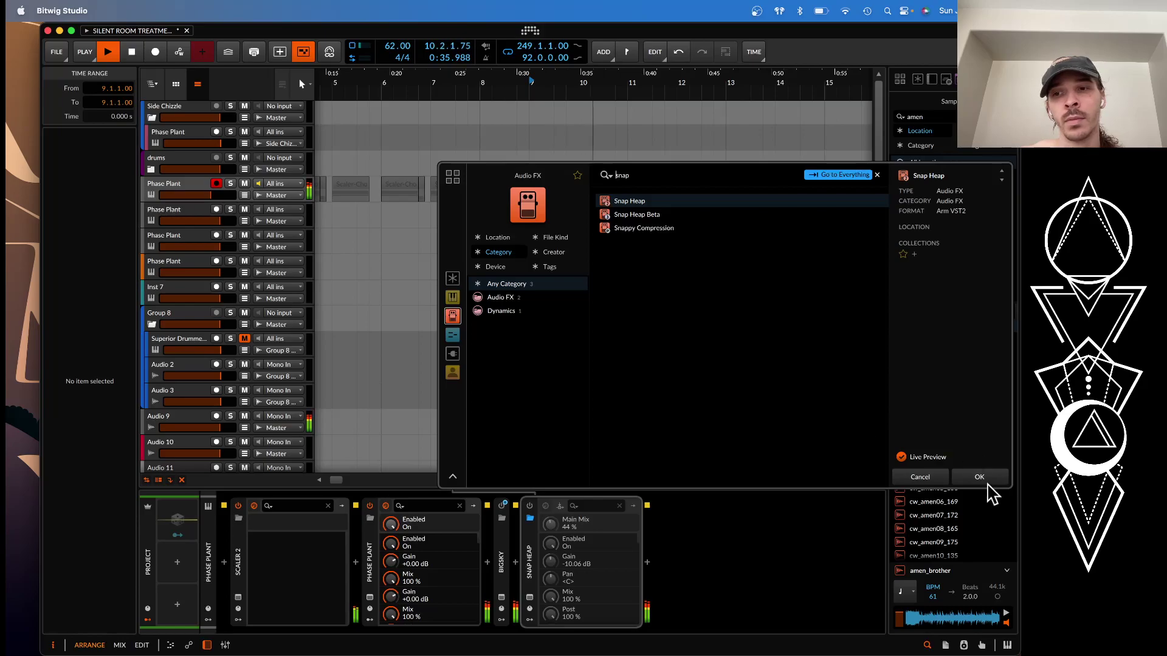
{"action": "left_click", "coordinate": [986, 479]}
Listen to the arrangement through bar 15, show the Audio 9 track's device chain, and stop playback.
{"action": "scroll", "coordinate": [555, 305], "scroll_direction": "down", "scroll_amount": 4}
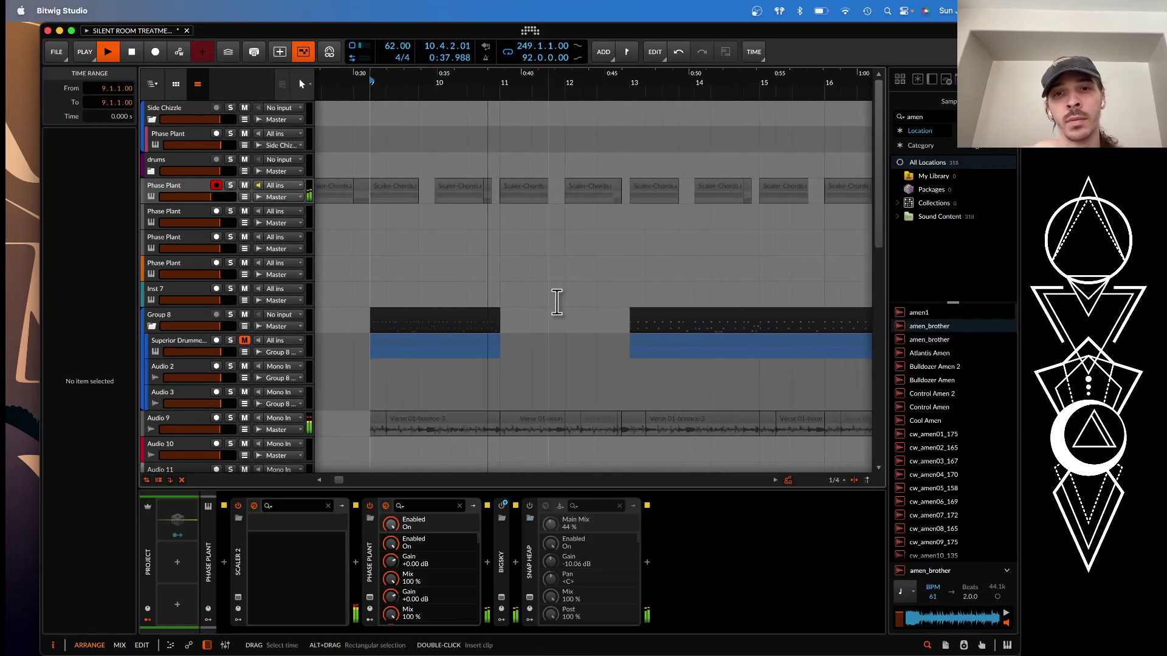
{"action": "scroll", "coordinate": [557, 302], "scroll_direction": "up", "scroll_amount": 4}
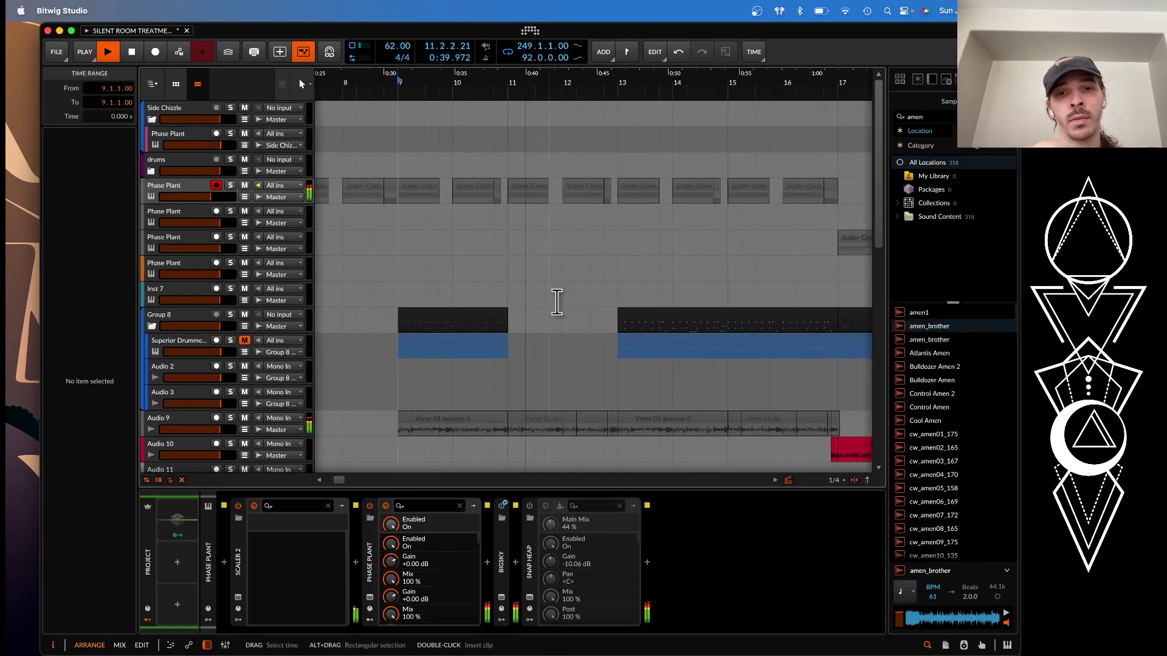
{"action": "scroll", "coordinate": [557, 302], "scroll_direction": "up", "scroll_amount": 4}
{"action": "scroll", "coordinate": [556, 302], "scroll_direction": "down", "scroll_amount": 2}
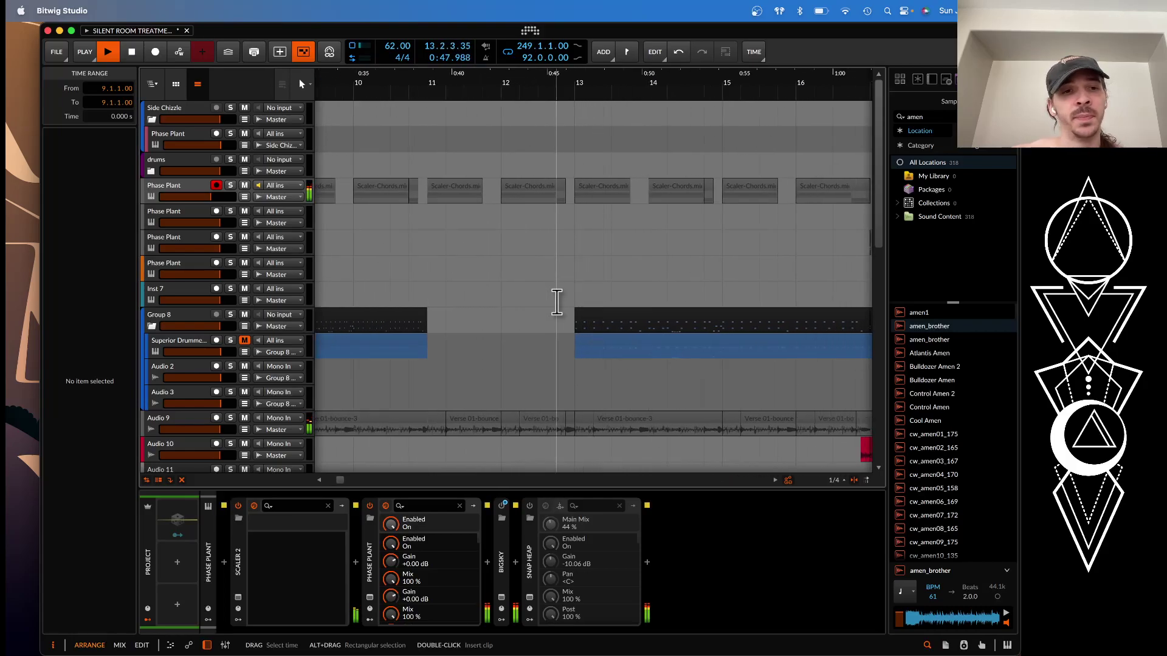
{"action": "left_click", "coordinate": [210, 424]}
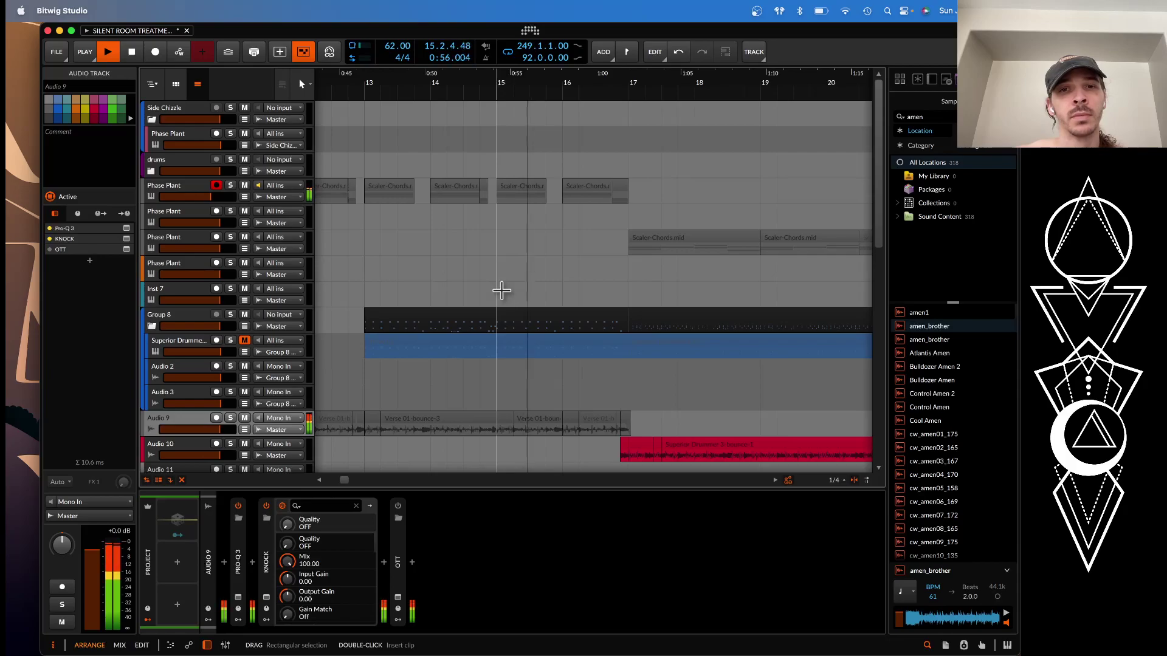
{"action": "key", "text": "space"}
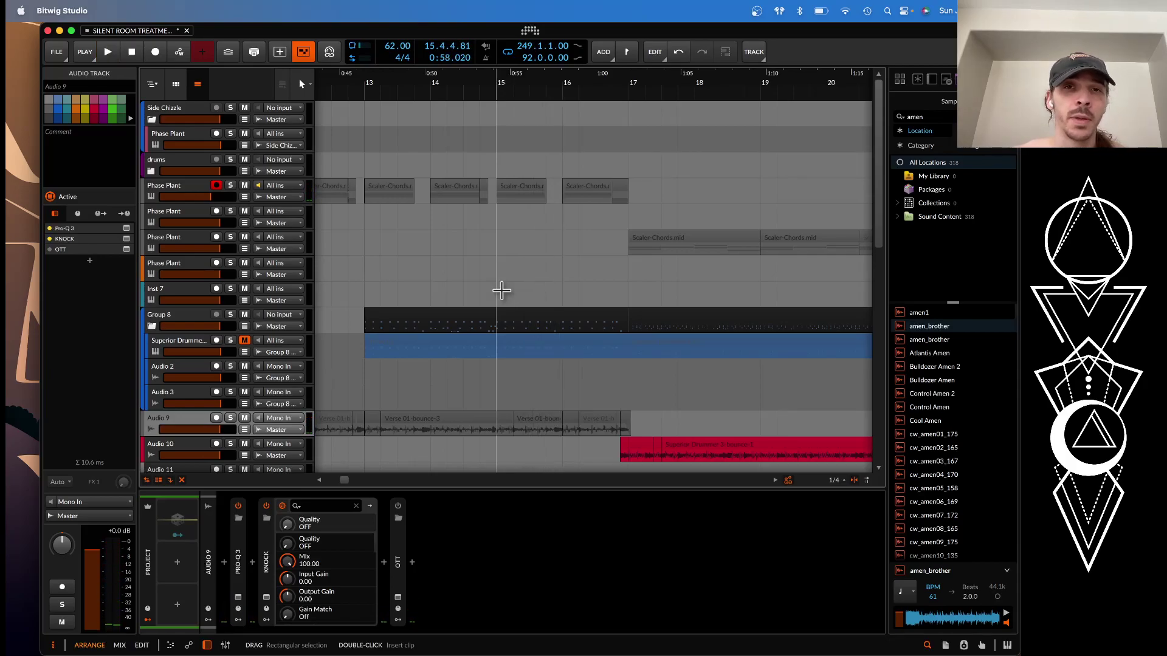